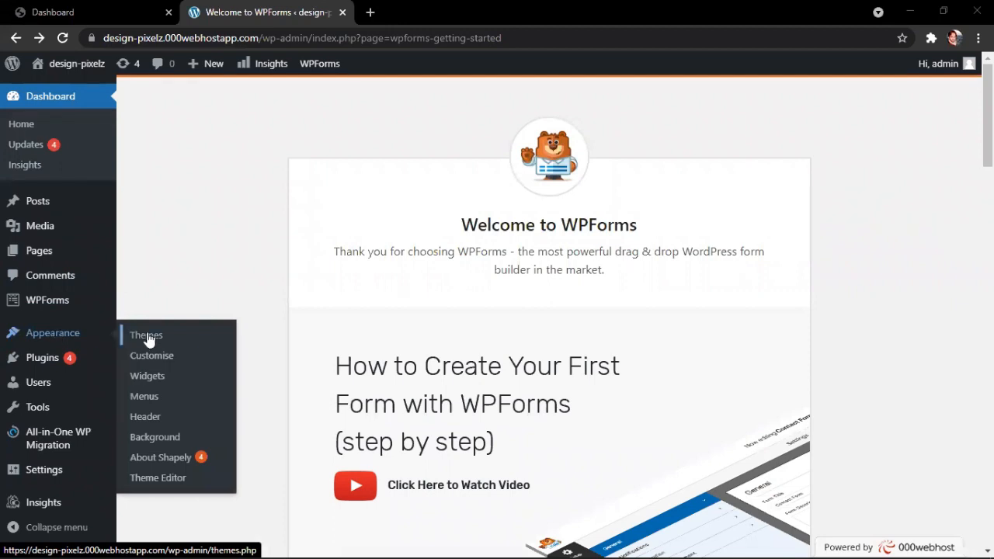
Open the site's Themes page and start adding a new theme
left_click(149, 341)
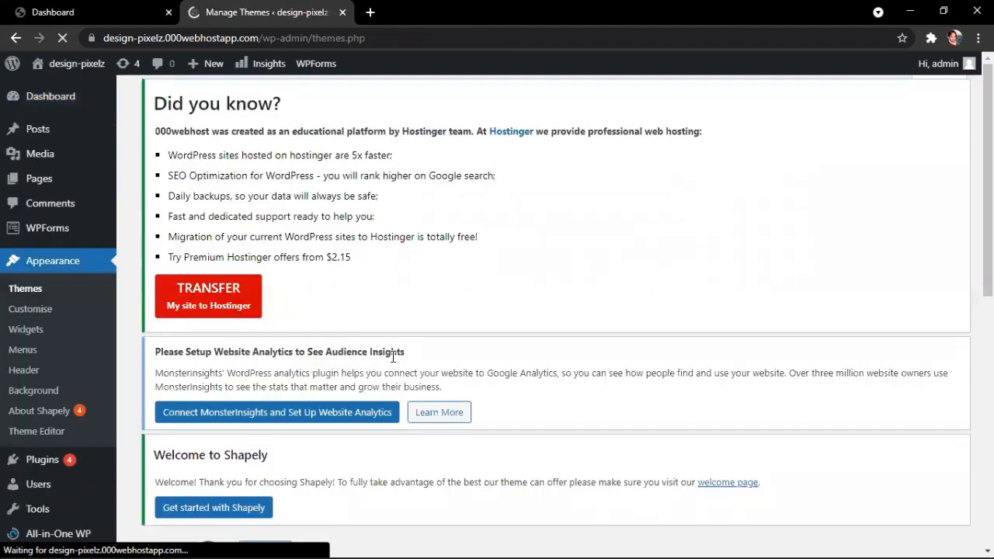
scroll(393, 357, "down", 4)
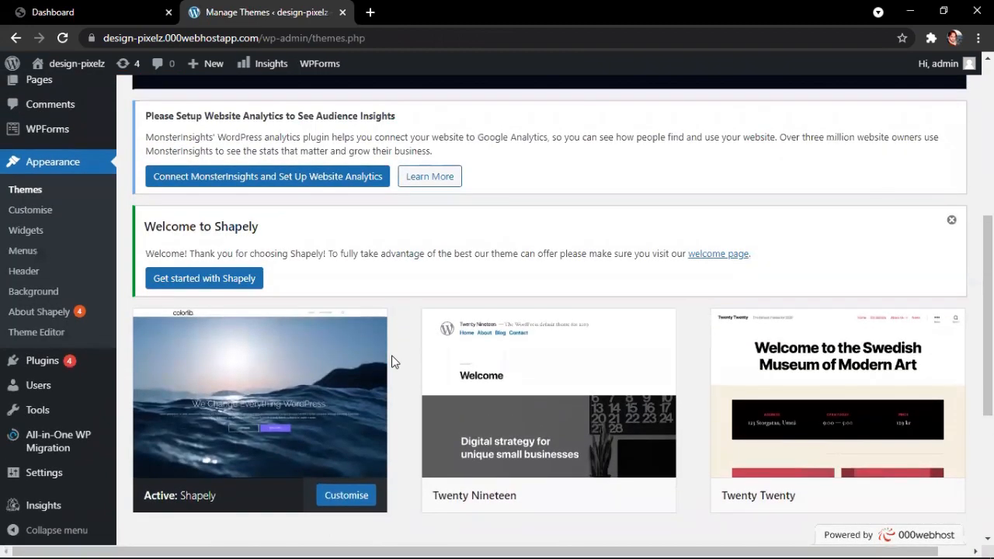
scroll(392, 362, "down", 4)
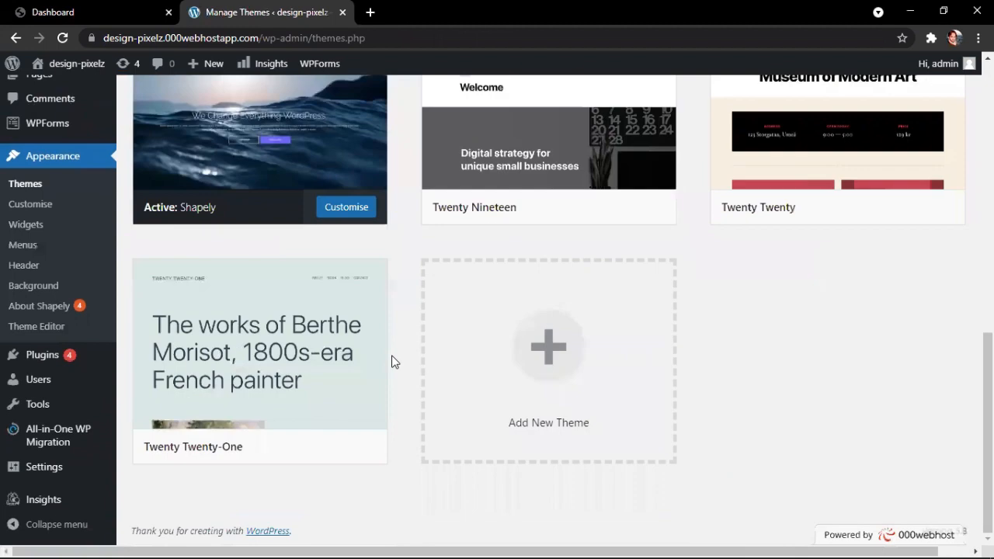
left_click(552, 373)
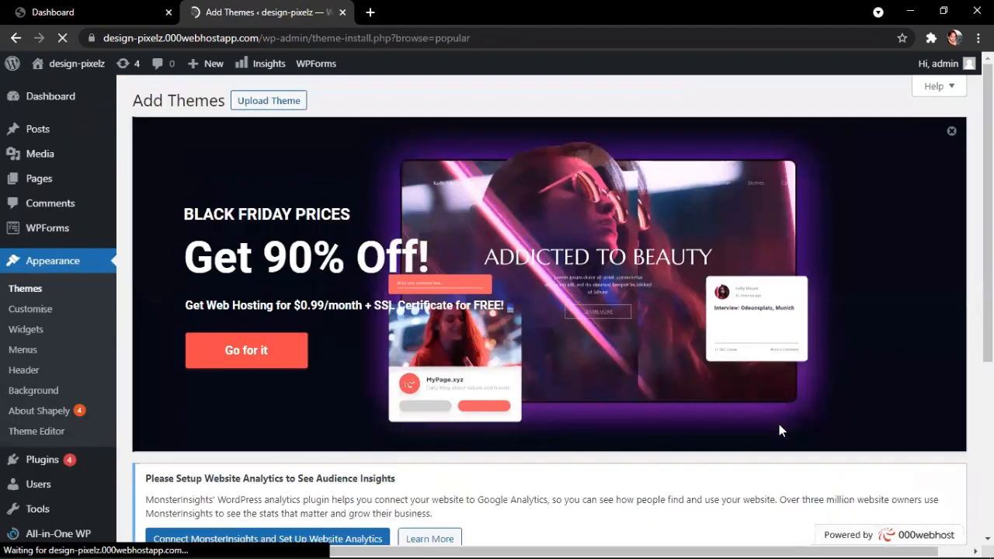
Search the theme library for "portfolio"
scroll(779, 424, "down", 4)
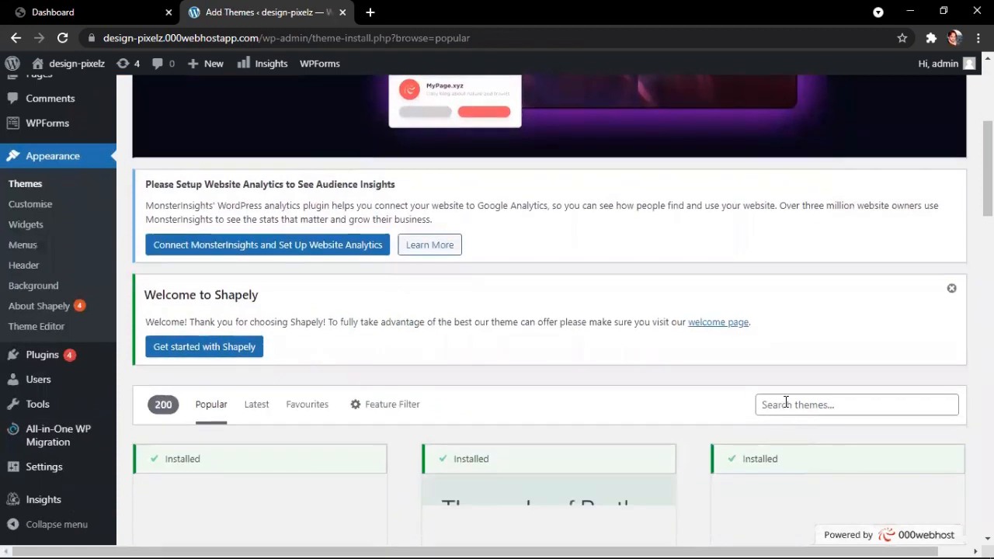
left_click(786, 403)
type("portfolio")
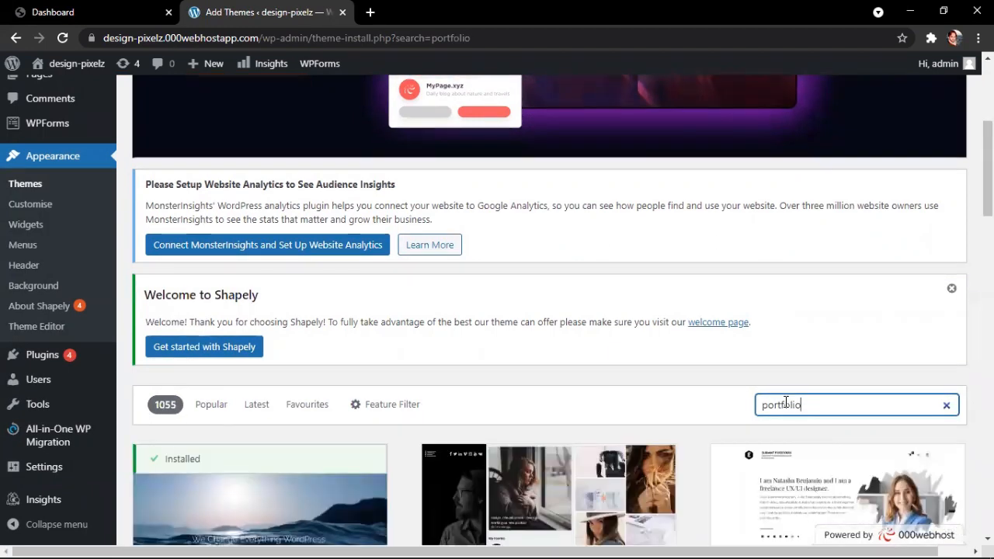
Browse the portfolio theme results and install the ITpress theme
scroll(787, 402, "down", 3)
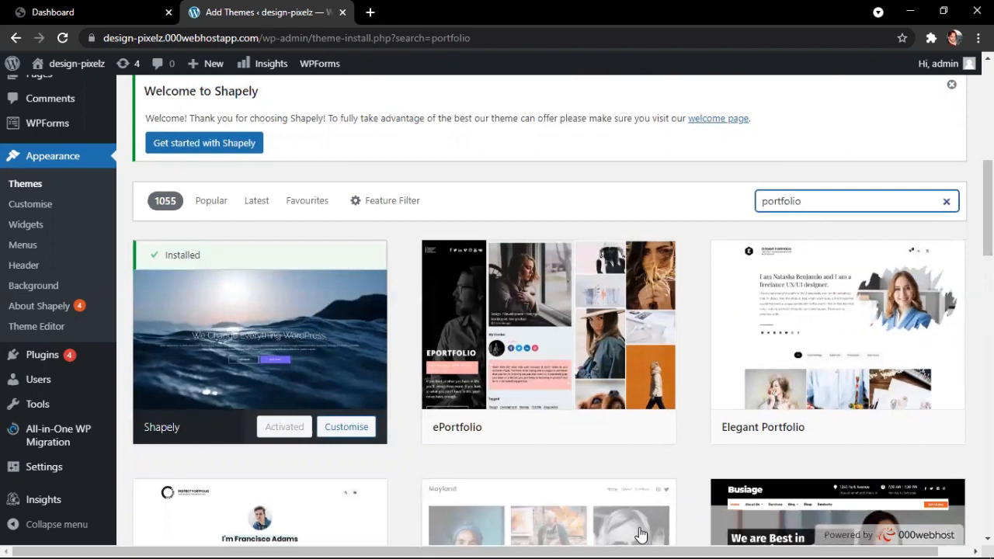
scroll(641, 534, "down", 4)
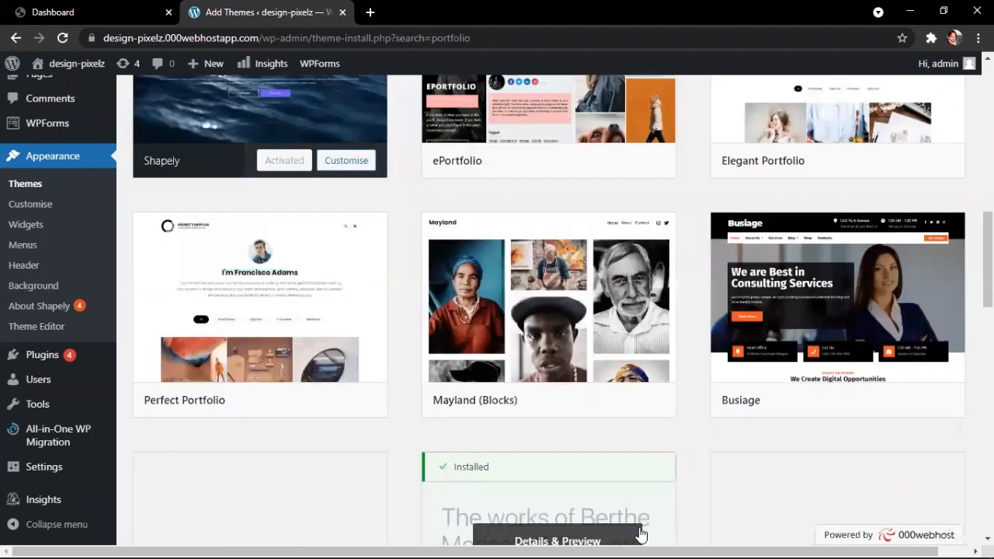
scroll(737, 464, "down", 4)
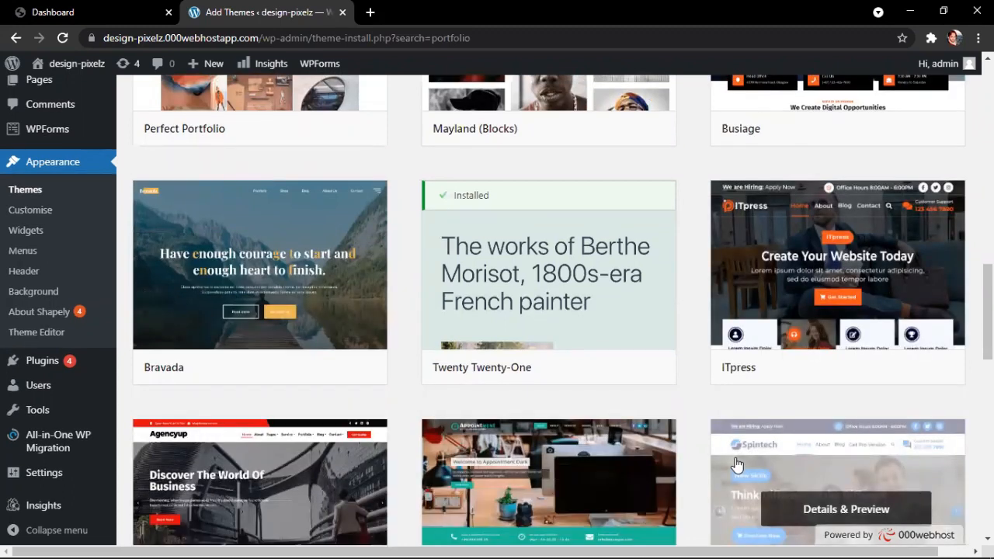
scroll(737, 464, "down", 3)
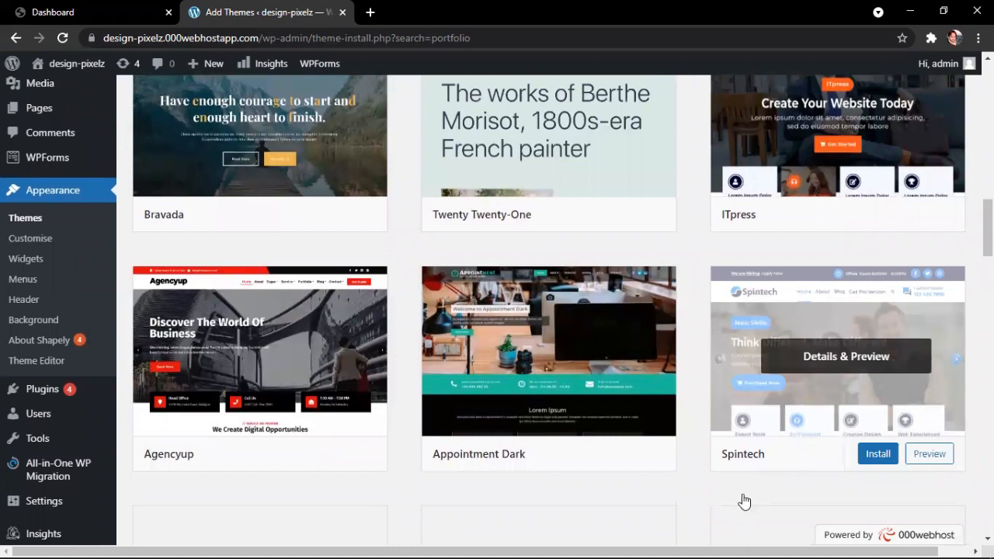
scroll(742, 494, "up", 3)
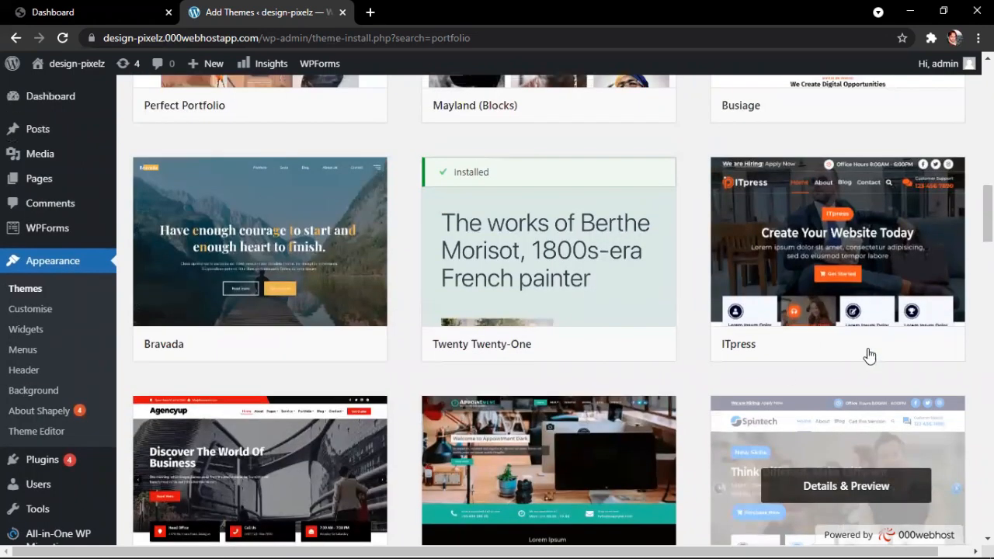
scroll(808, 410, "down", 1)
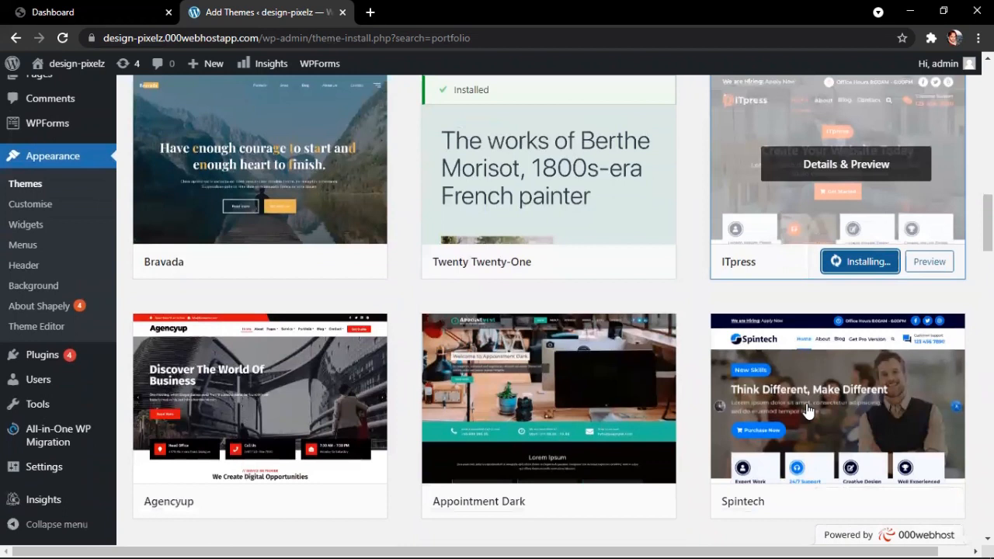
Activate the ITpress theme and search the theme library for "portfolio" again
scroll(809, 410, "down", 3)
scroll(809, 410, "up", 3)
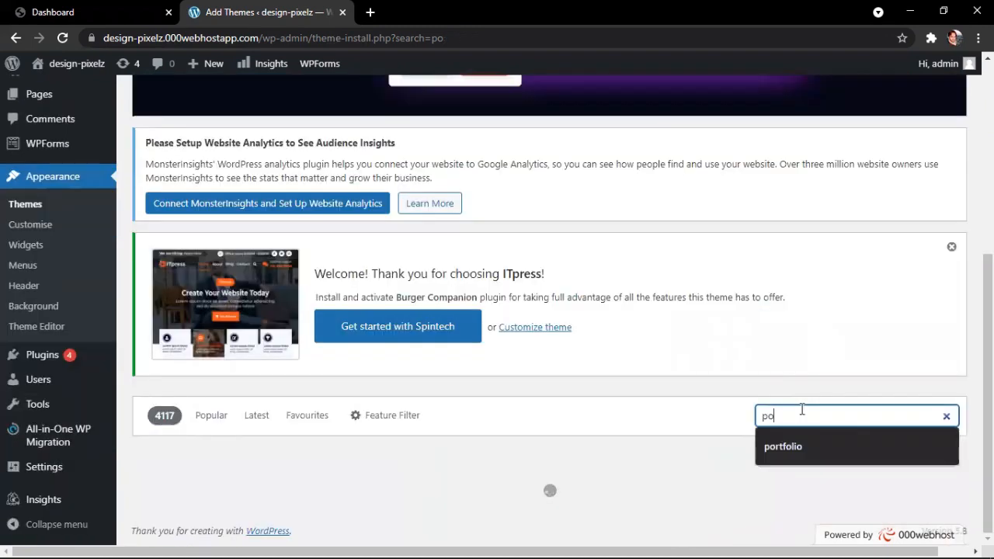
left_click(787, 440)
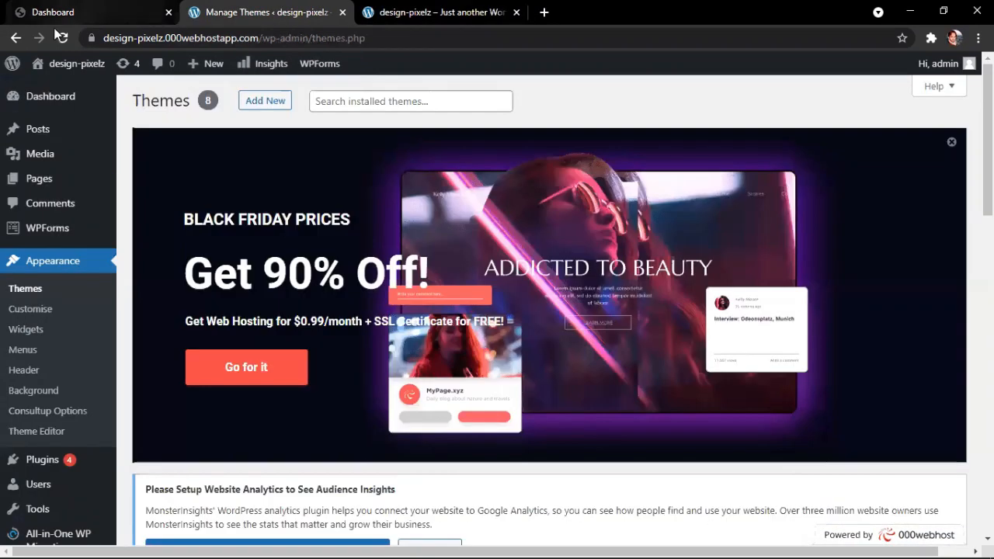
Activate the Spintech theme from the installed themes and reload the site's front page
scroll(399, 251, "down", 10)
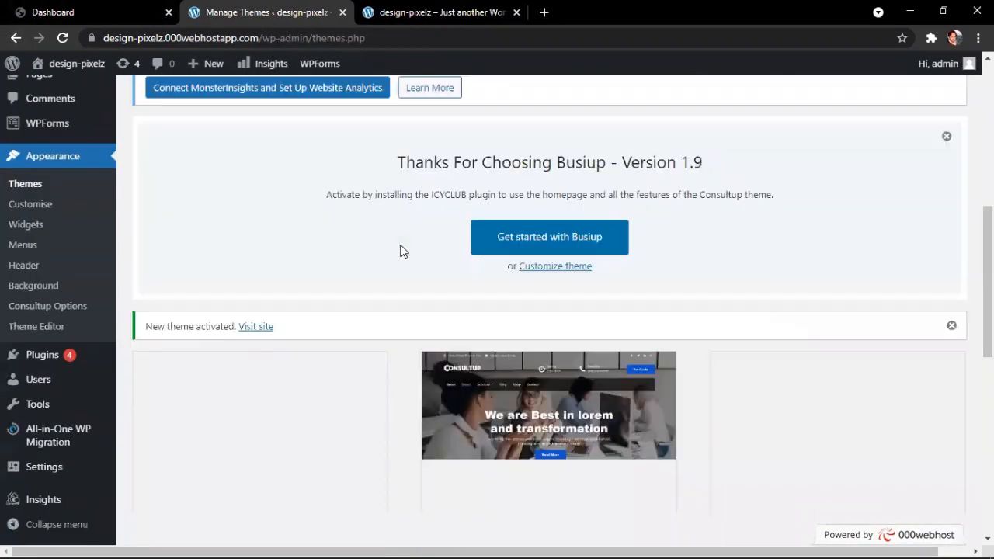
scroll(399, 251, "up", 2)
left_click(577, 296)
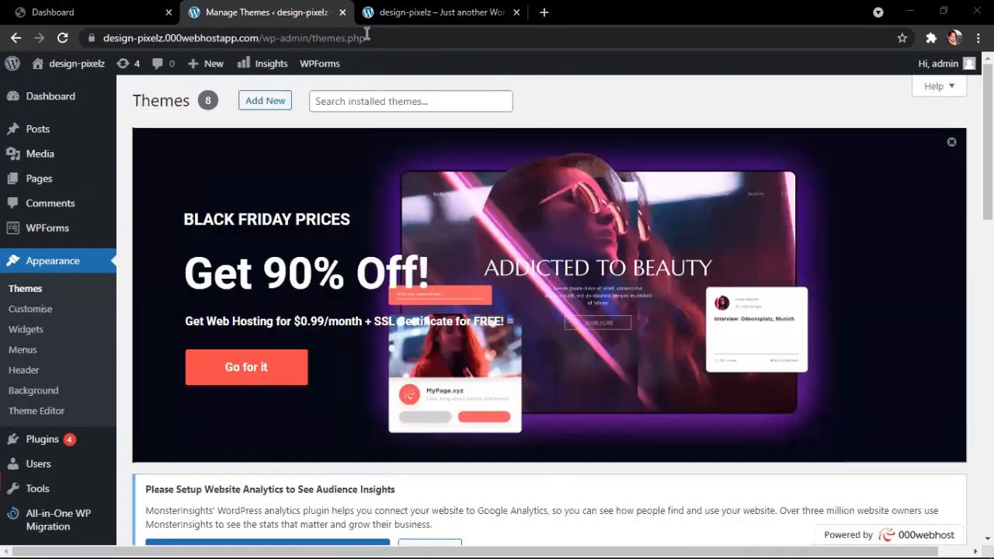
left_click(435, 11)
left_click(62, 37)
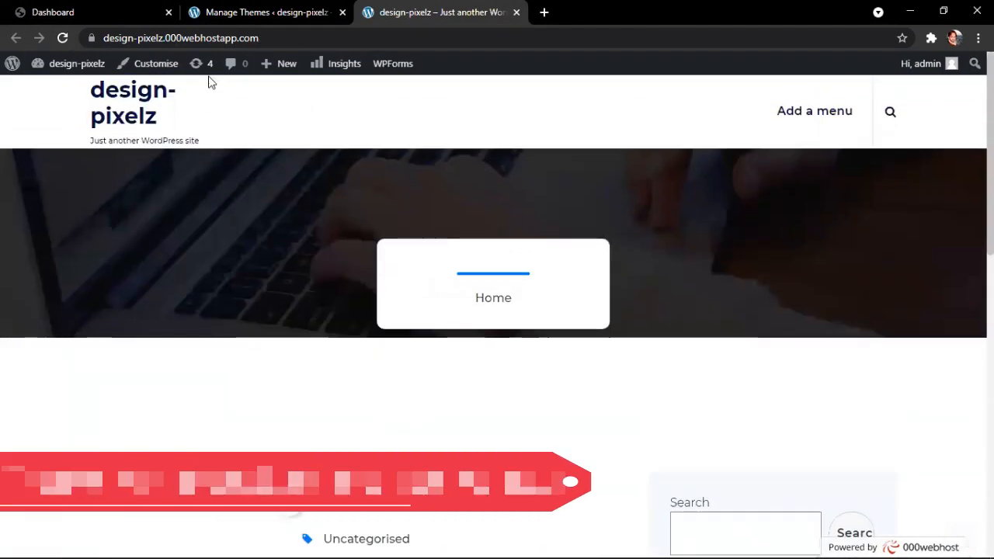
Open the site for customising and install and activate the recommended Burger Companion plugin
left_click(155, 65)
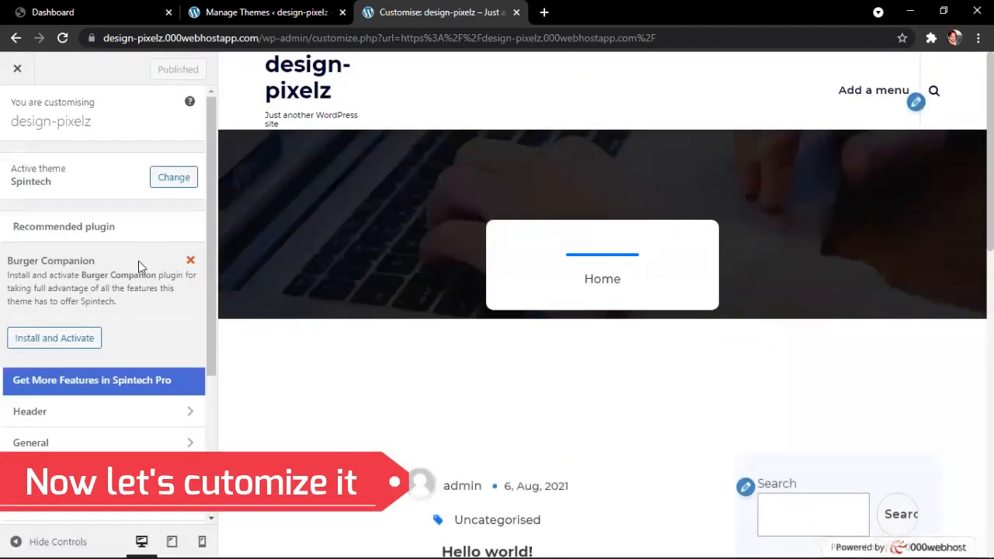
scroll(138, 261, "down", 1)
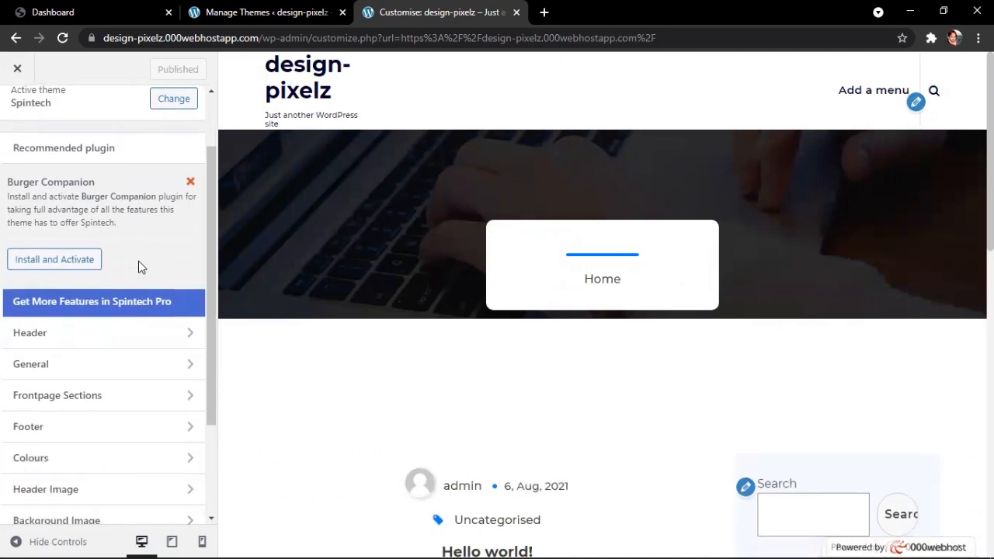
scroll(138, 267, "down", 2)
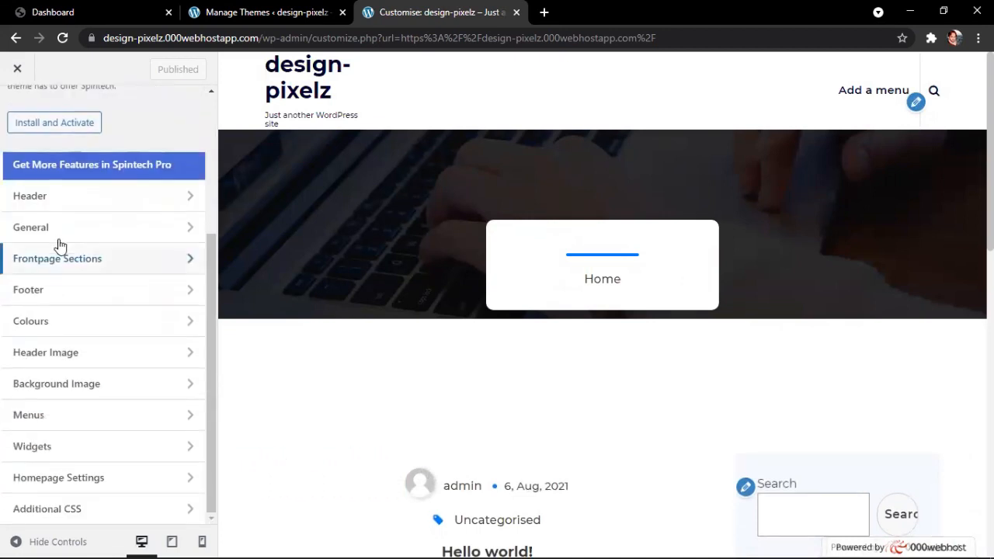
left_click(75, 124)
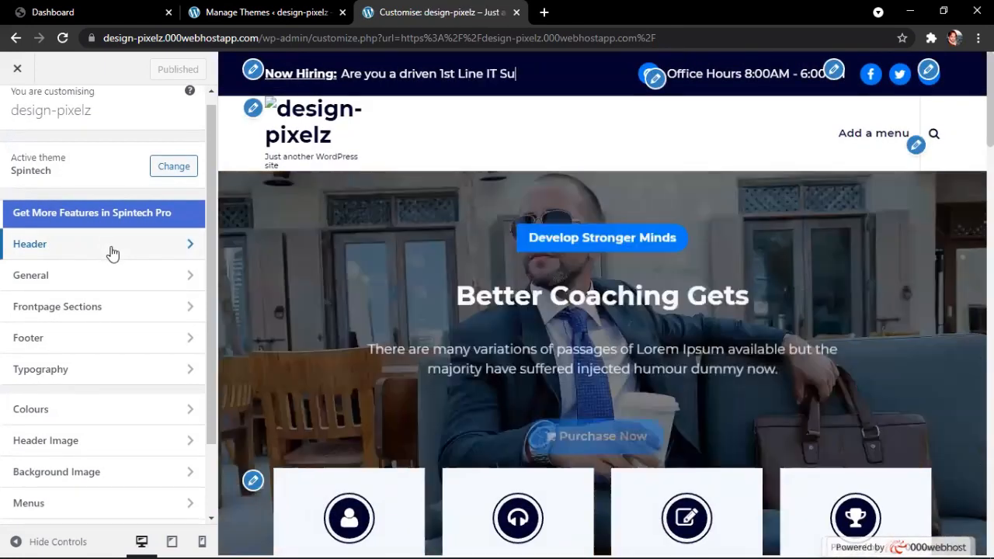
Look through the front page preview, from the slider and service sections to the project call-to-action
scroll(423, 299, "down", 5)
scroll(425, 302, "up", 2)
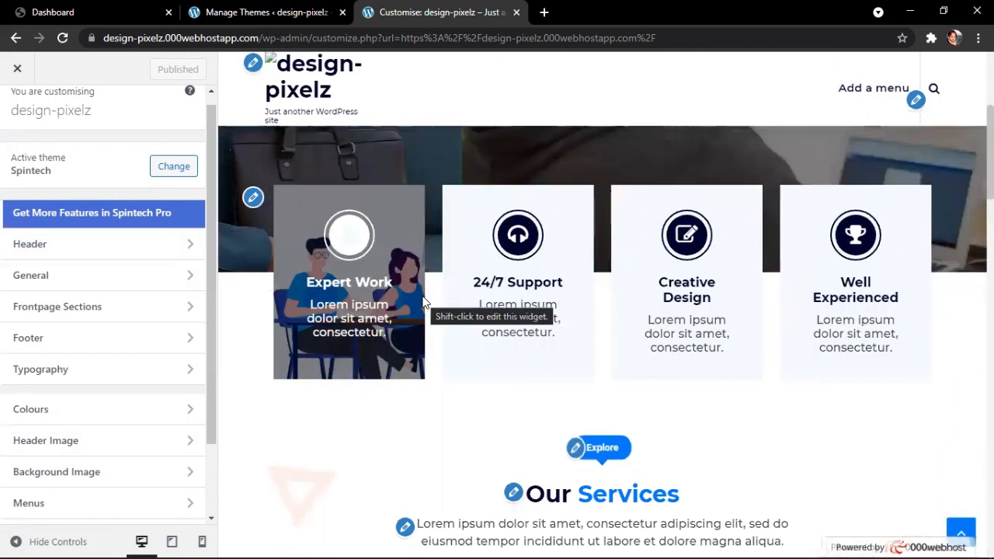
scroll(444, 420, "down", 7)
scroll(444, 419, "down", 15)
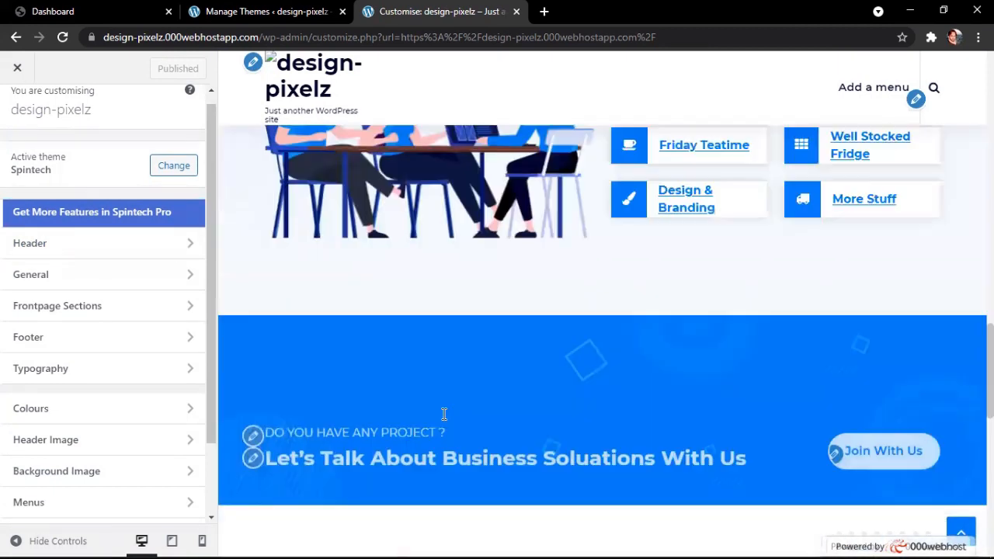
scroll(443, 420, "up", 10)
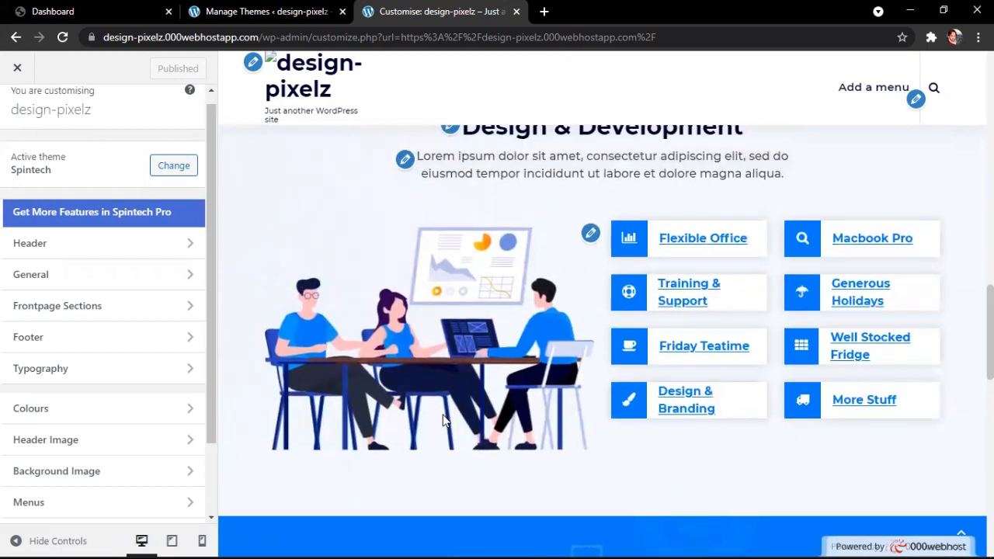
scroll(444, 420, "up", 4)
scroll(229, 323, "up", 5)
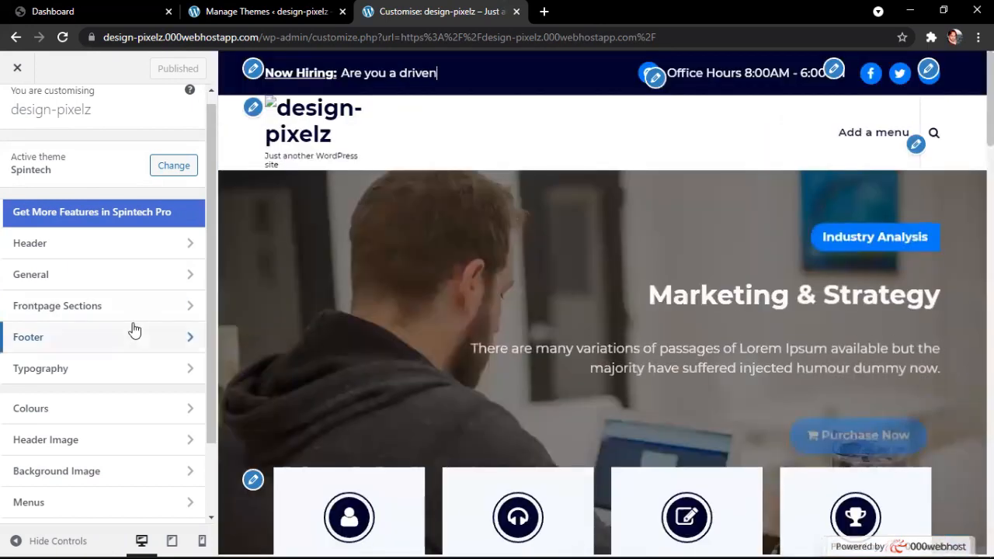
Set the site title to "Design Pixel" in the header's Site Identity settings
left_click(184, 247)
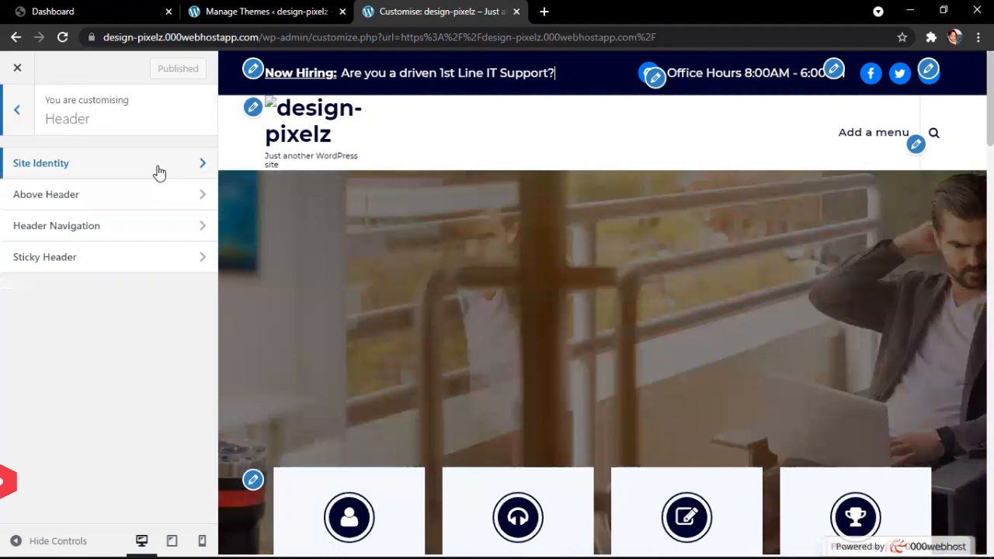
left_click(156, 169)
left_click_drag(104, 303, 2, 310)
key("BackSpace")
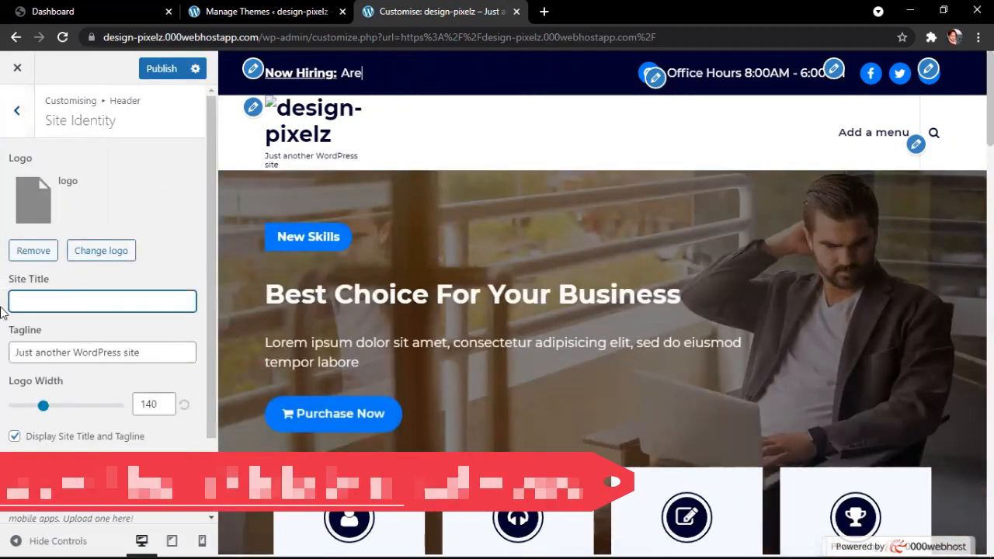
type("DEsign Pixel")
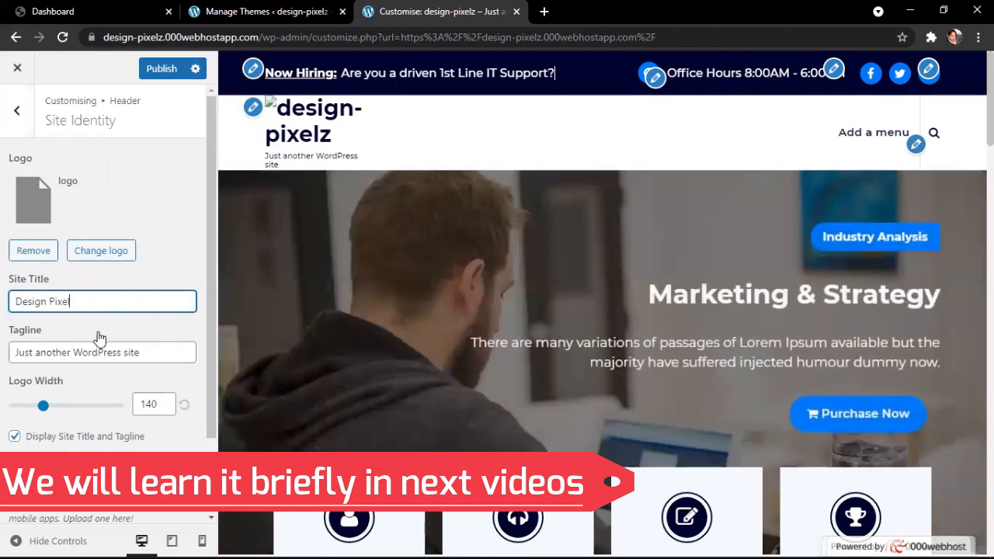
Replace the site tagline with "Let's Design"
left_click(101, 347)
left_click_drag(101, 348, 2, 343)
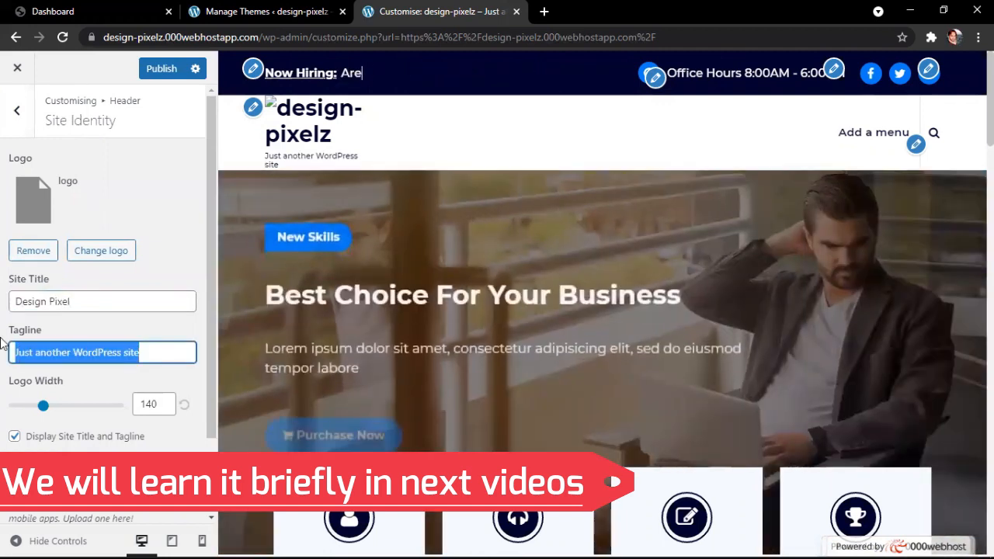
key("BackSpace")
type("Let")
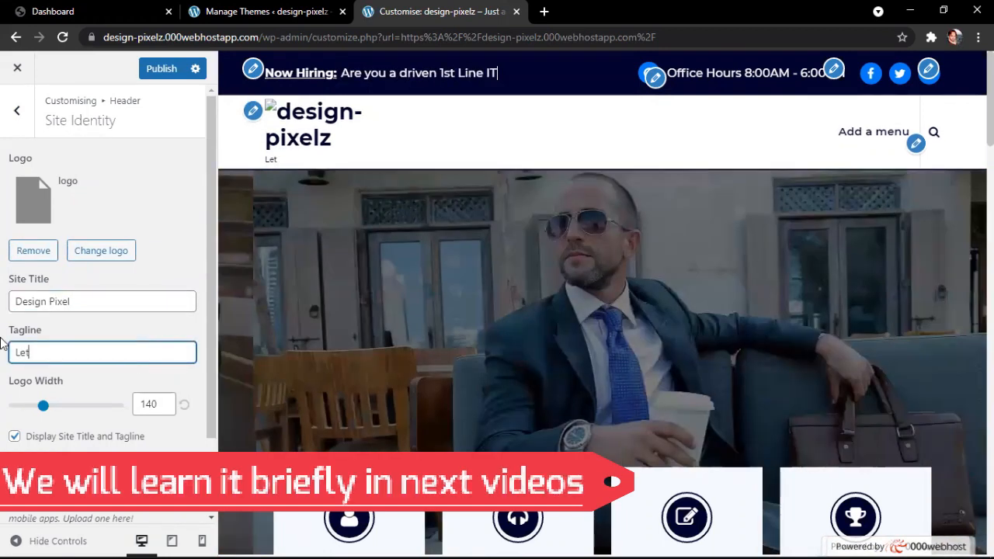
type("'s De")
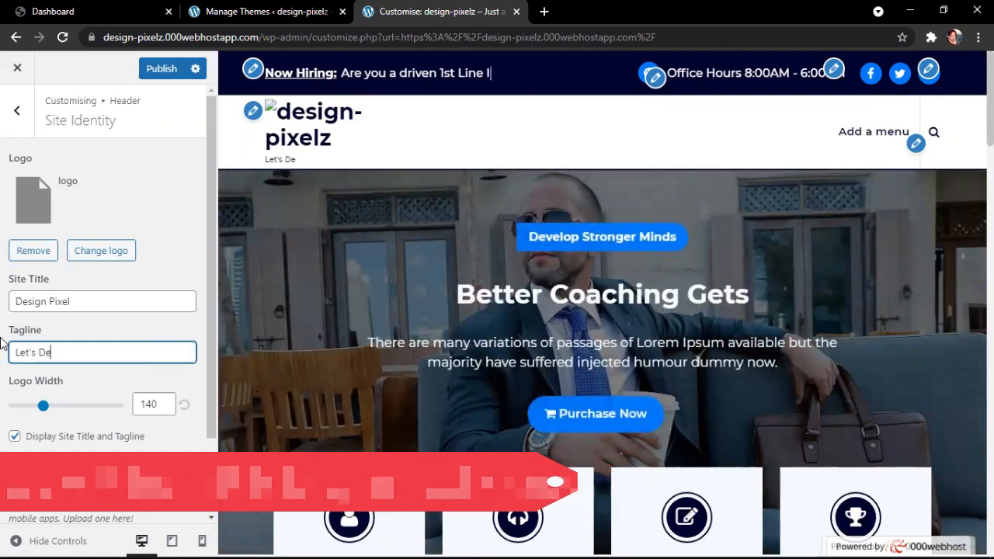
type("sign")
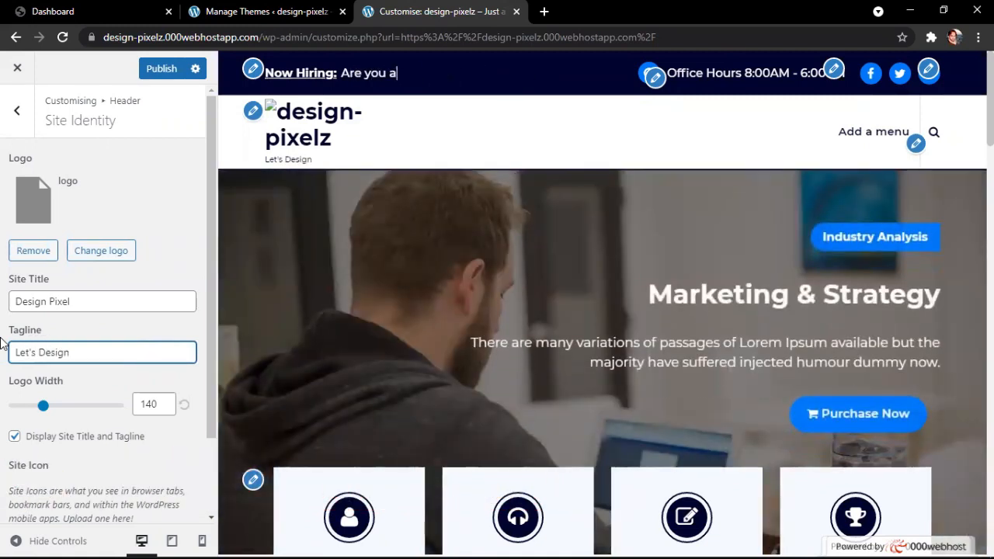
Set the logo width to 226 and return to the Header settings, keeping the unsaved changes
mouse_move(43, 405)
left_mouse_down()
mouse_move(73, 413)
mouse_move(22, 406)
mouse_move(92, 410)
mouse_move(62, 409)
left_mouse_up()
left_click(25, 204)
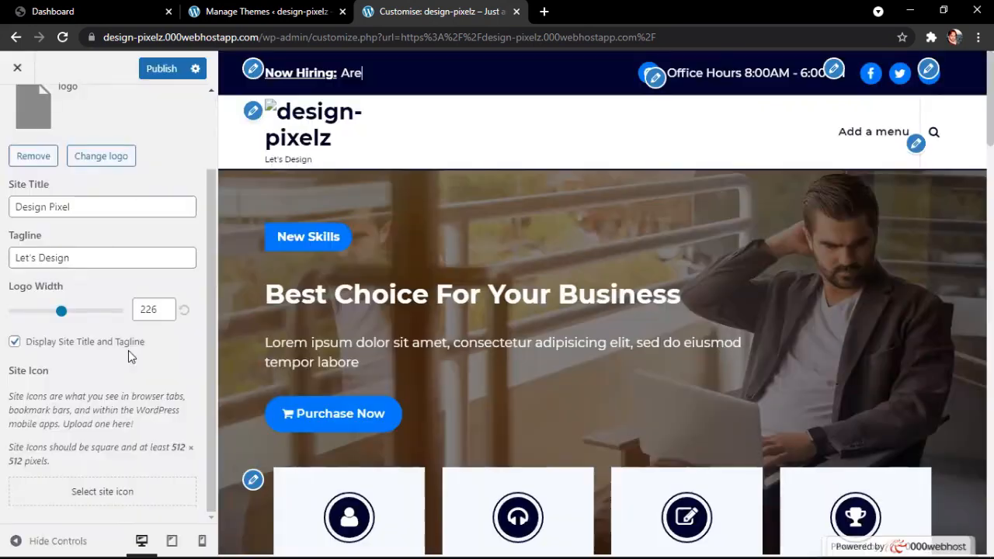
left_click(18, 66)
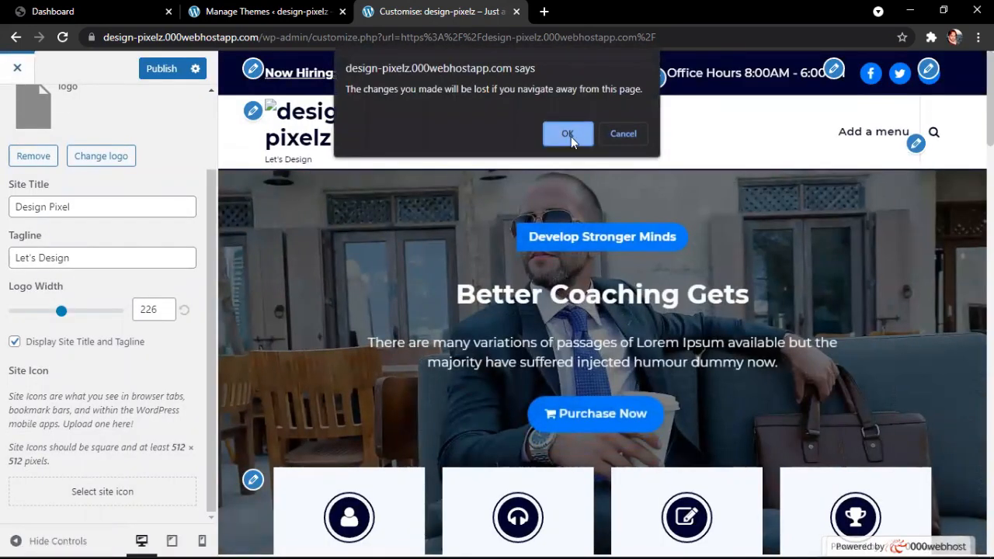
left_click(607, 138)
scroll(78, 155, "up", 2)
left_click(16, 106)
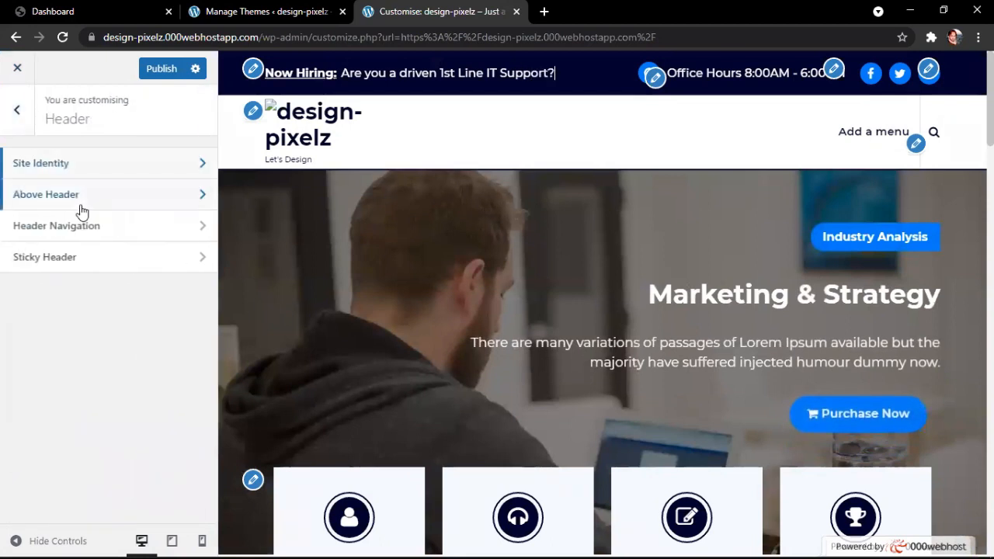
Review the Above Header settings for hiring text, contact info icon and text, and social icons
left_click(75, 204)
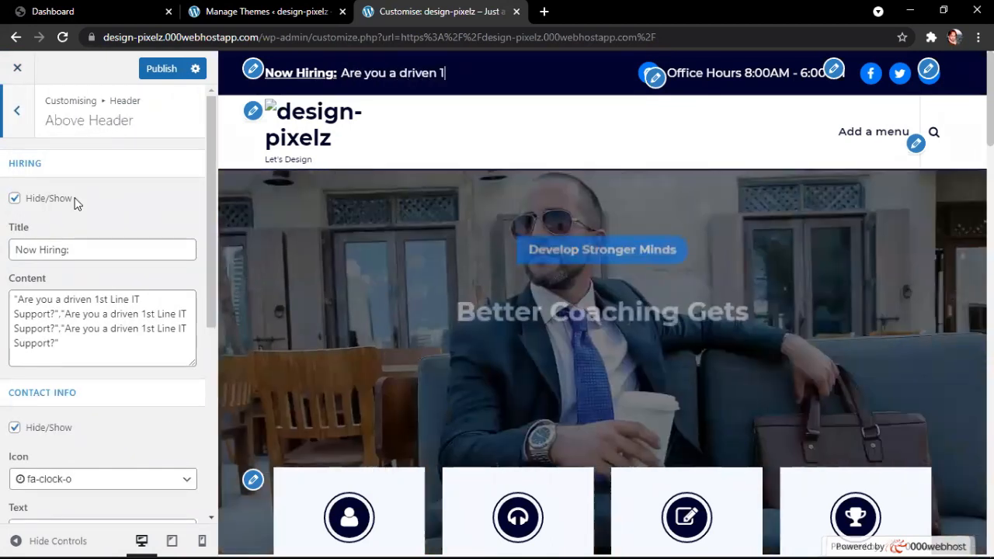
scroll(75, 205, "down", 2)
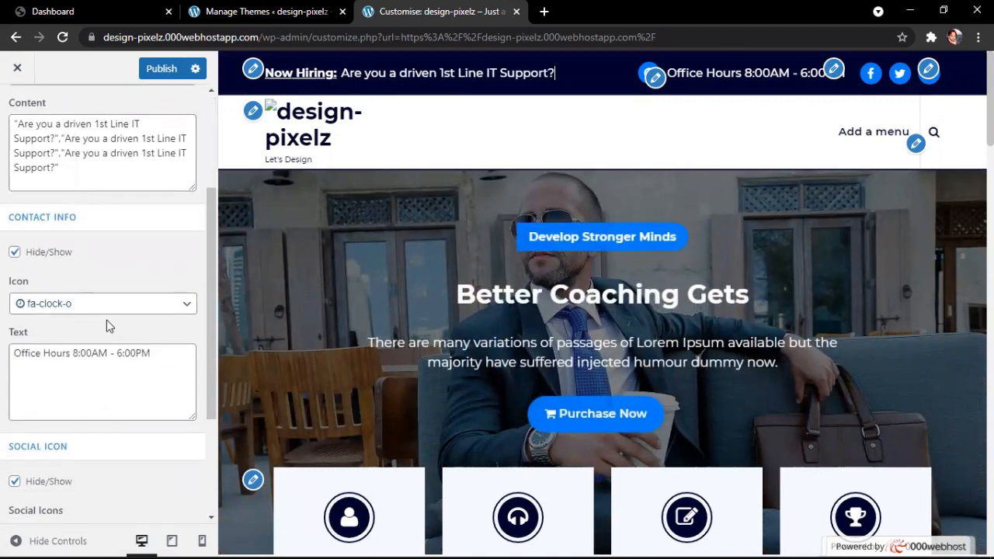
left_click(151, 304)
left_click(150, 305)
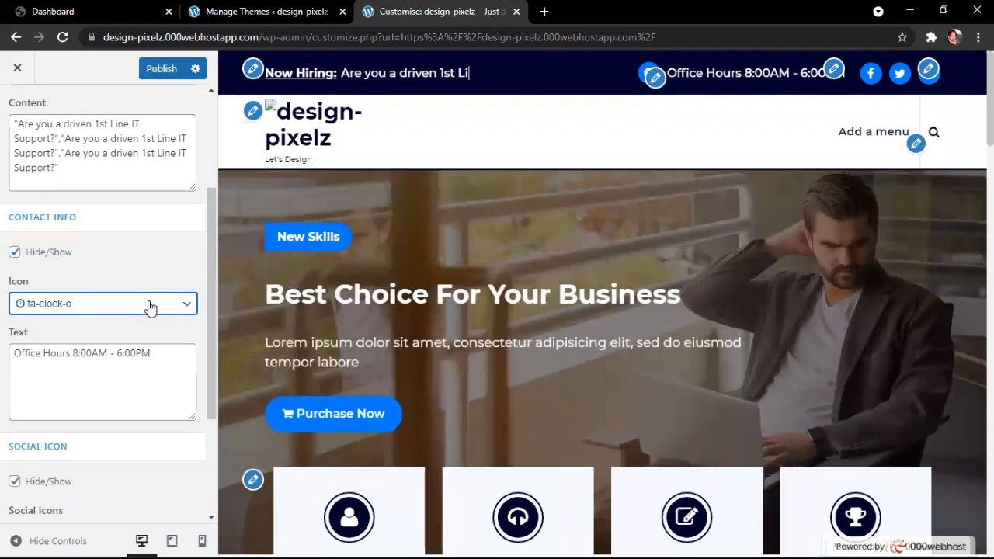
scroll(151, 307, "down", 3)
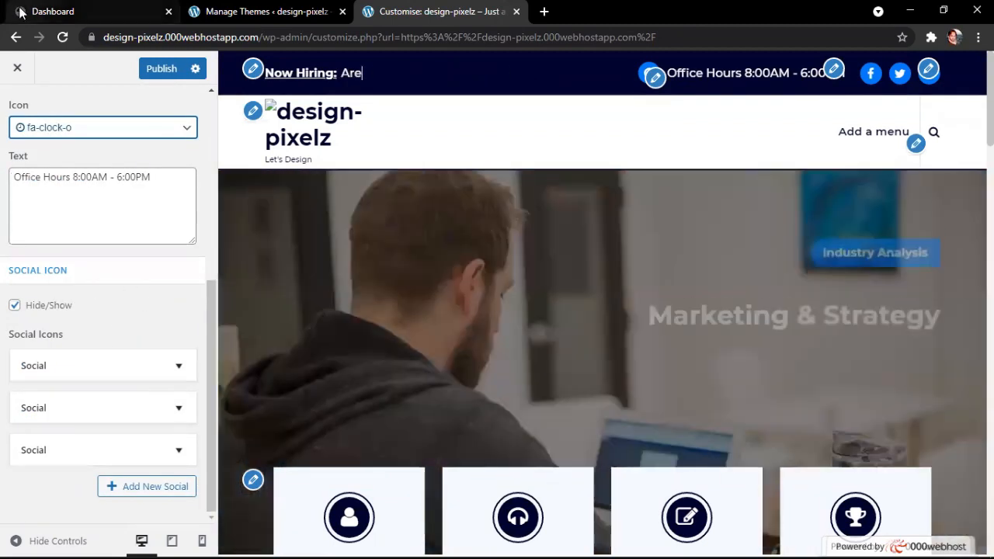
scroll(49, 174, "up", 3)
left_click(17, 112)
Examine the Header Navigation search and contact options and the Sticky Header settings, leaving them as they are
left_click(69, 233)
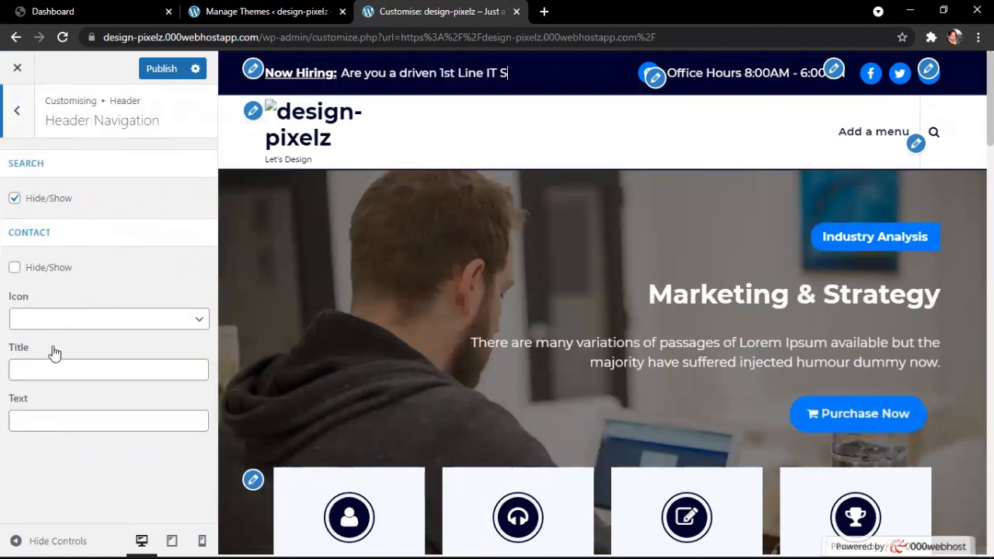
left_click(150, 327)
left_click(149, 327)
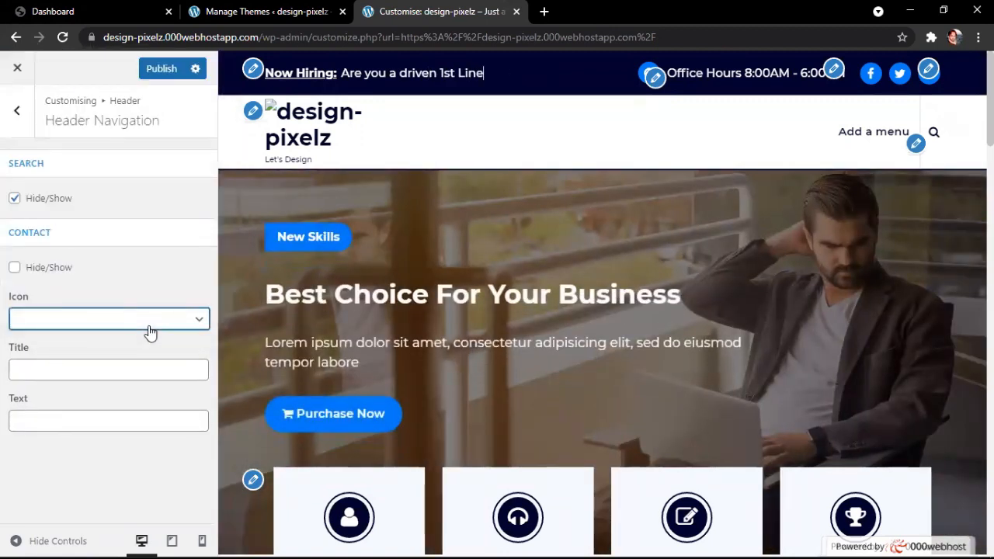
left_click(150, 327)
left_click(150, 362)
left_click(153, 371)
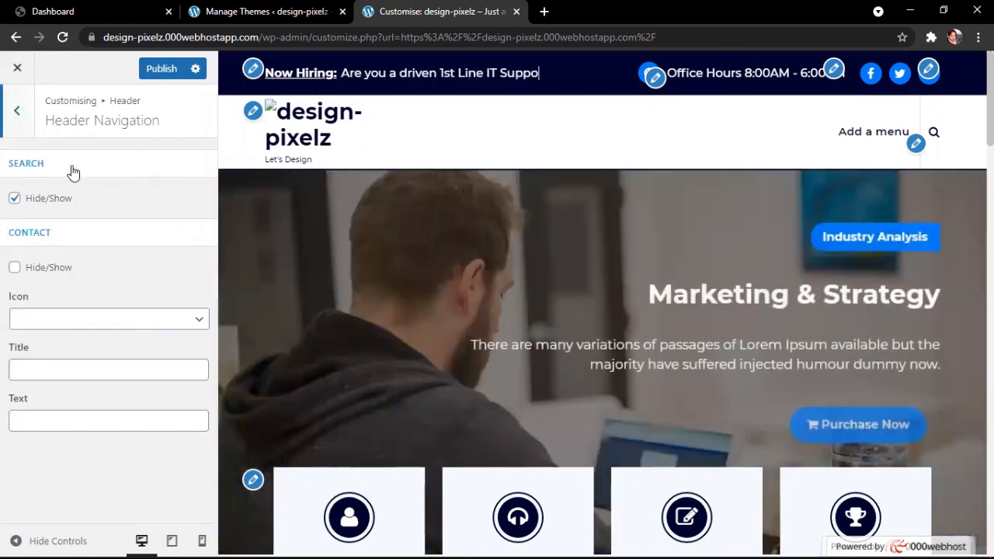
left_click(18, 110)
left_click(78, 262)
left_click(17, 110)
left_click(17, 110)
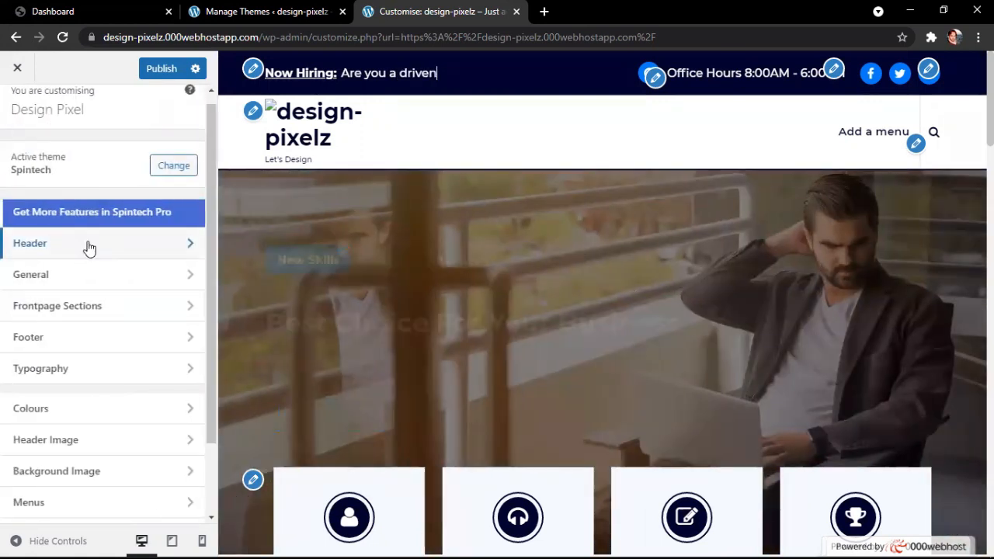
Review the Breadcrumb Section under General, including background image, background attachment, minimum height and opacity
left_click(83, 277)
left_click(130, 172)
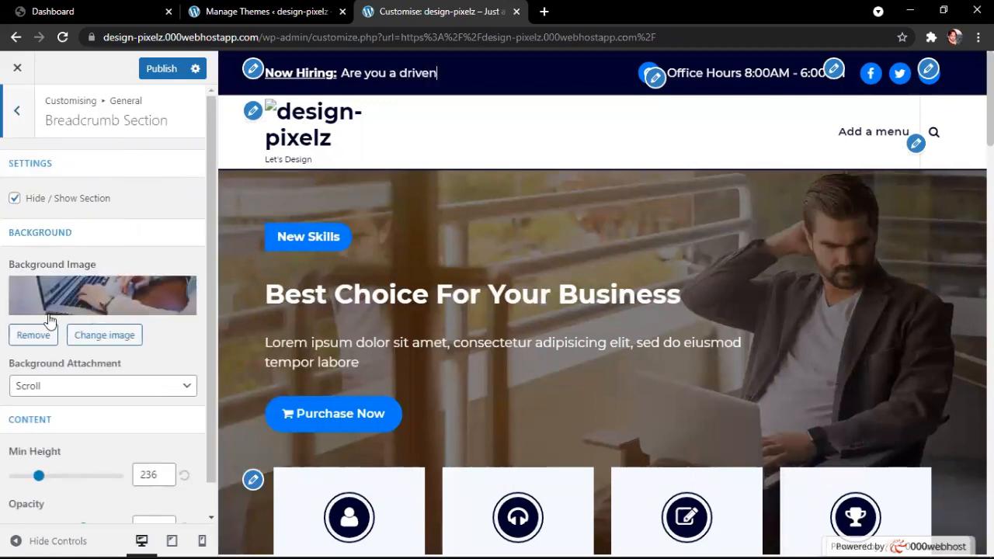
left_click(101, 386)
scroll(103, 390, "down", 1)
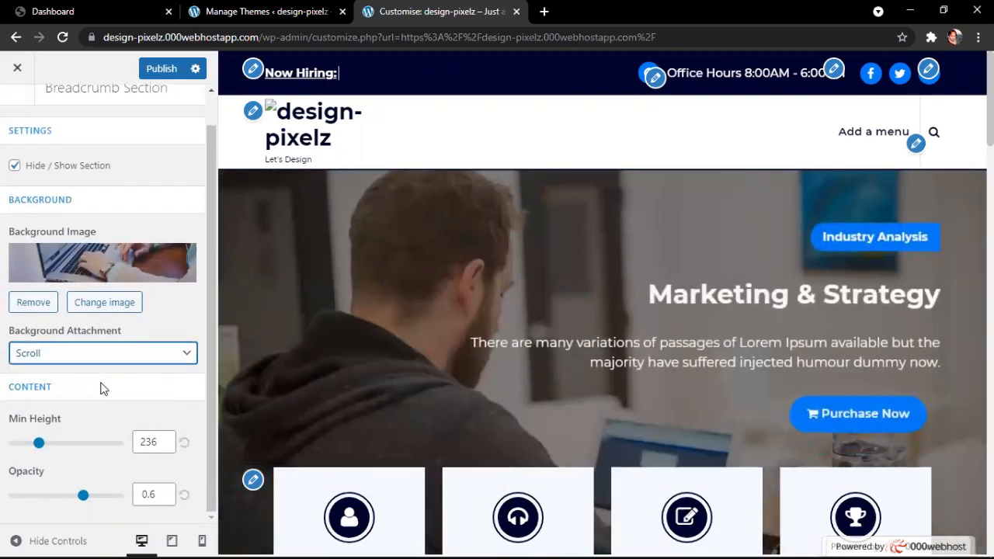
scroll(72, 250, "up", 1)
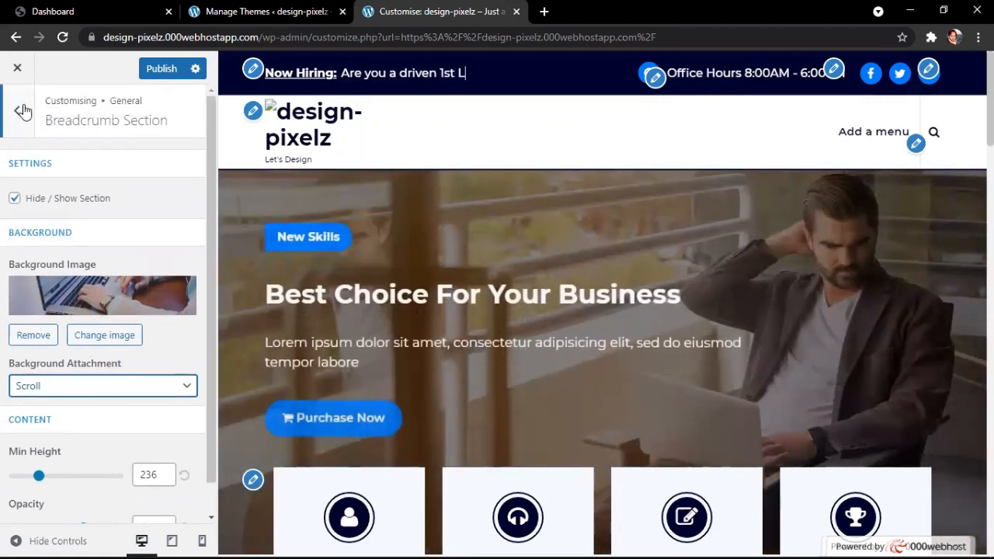
left_click(21, 104)
left_click(26, 123)
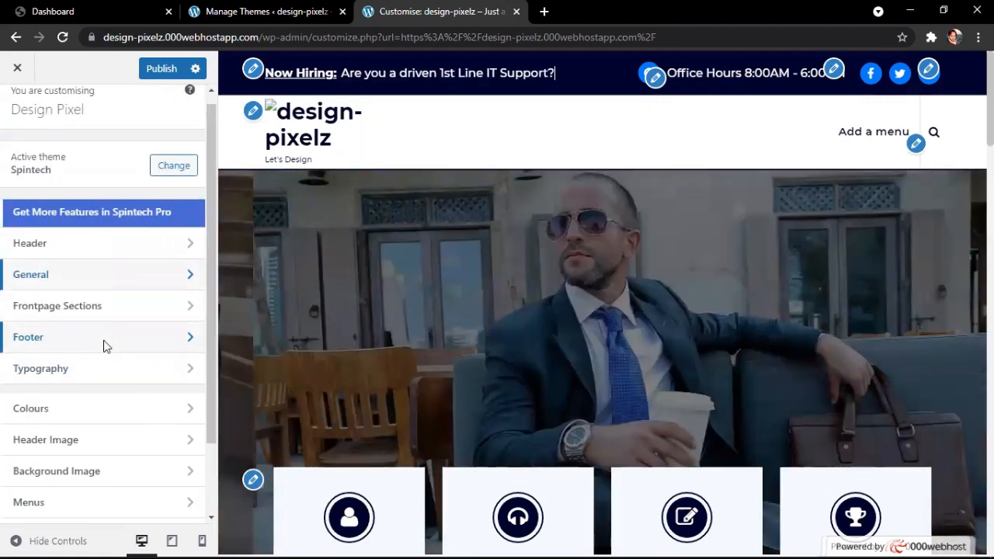
Review the Footer Bottom logo, copyright and menu settings against the footer in the page preview
left_click(104, 341)
left_click(117, 162)
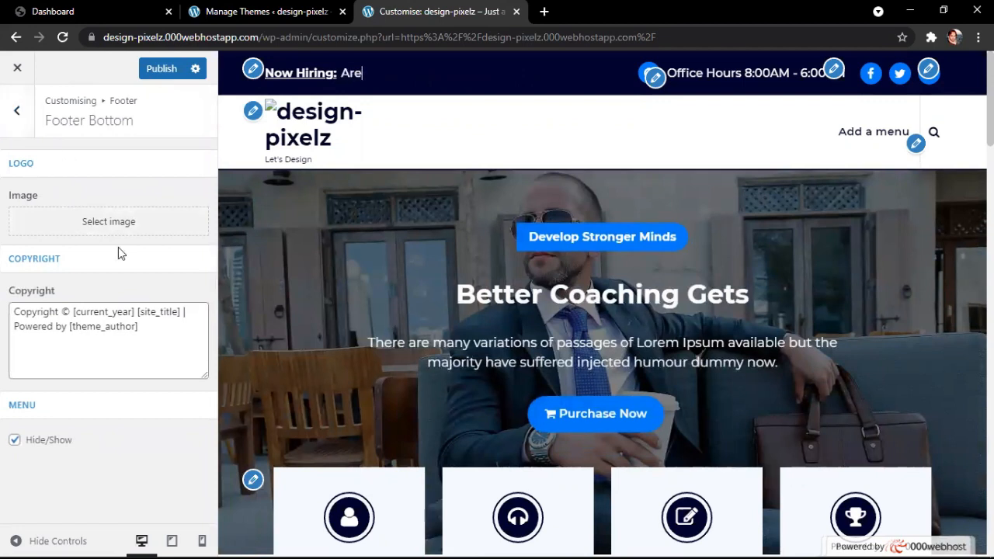
scroll(495, 464, "down", 8)
scroll(495, 464, "down", 5)
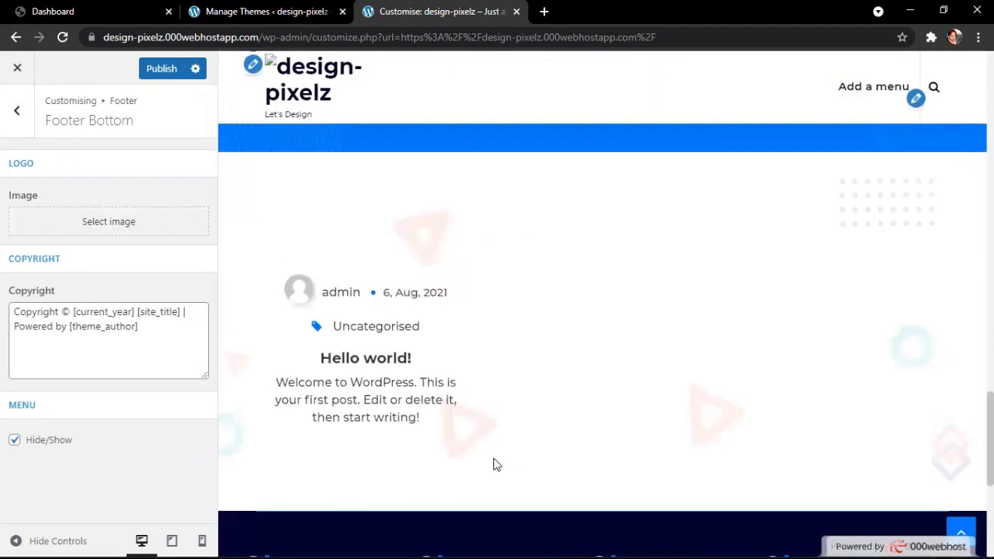
scroll(495, 463, "down", 5)
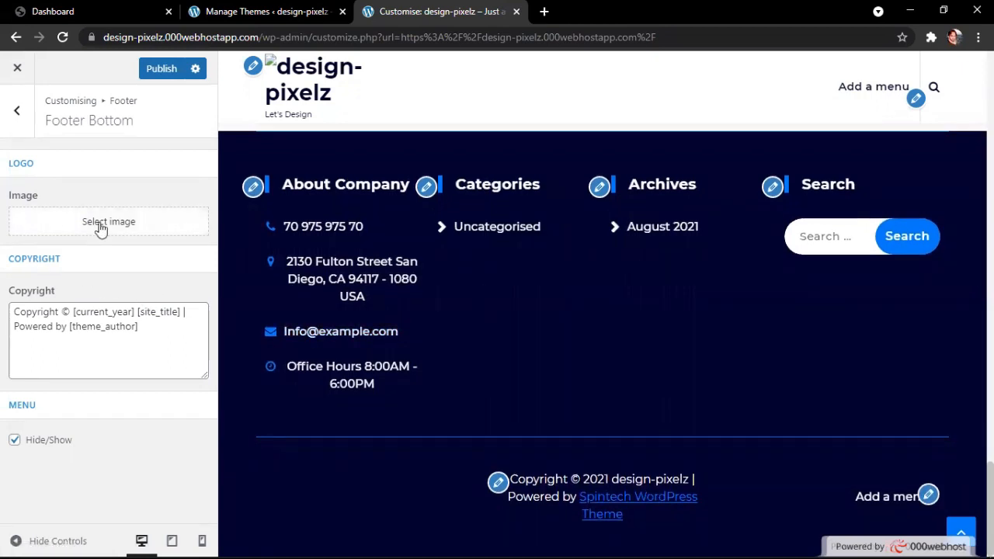
left_click(17, 110)
left_click(17, 108)
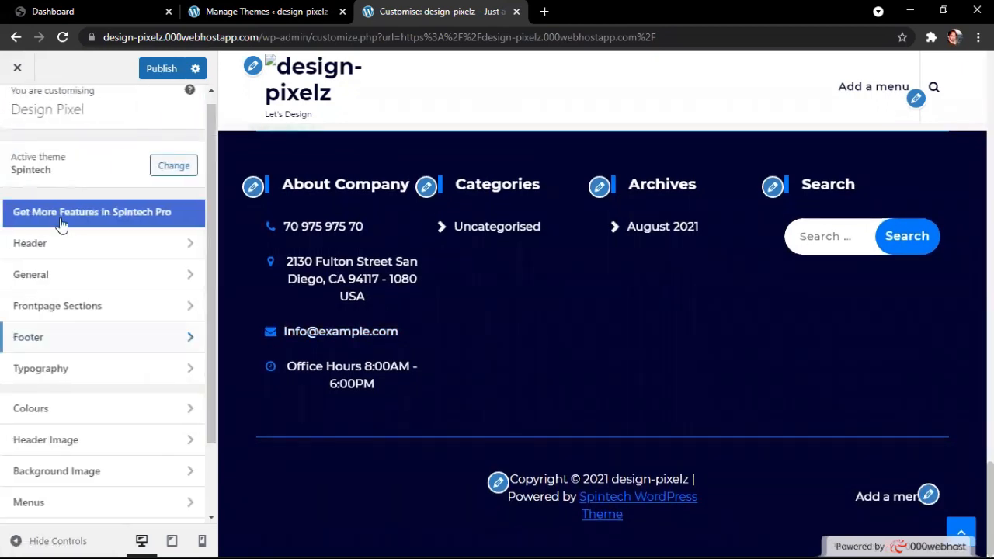
Check the Body Typography size, line height, font style and transform options, as well as the Colours section
left_click(56, 371)
left_click(131, 172)
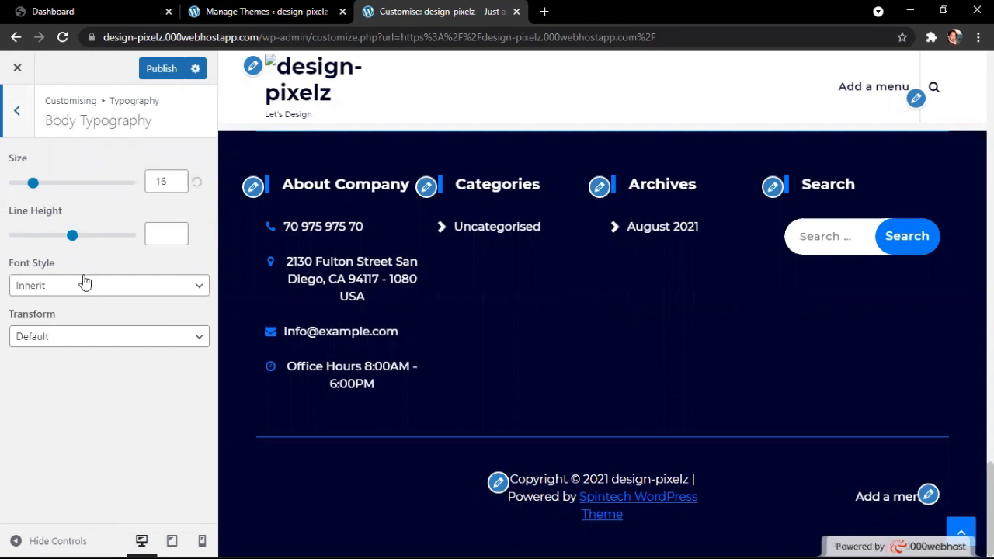
left_click(11, 129)
left_click(11, 127)
scroll(49, 388, "down", 1)
left_click(86, 322)
left_click(17, 109)
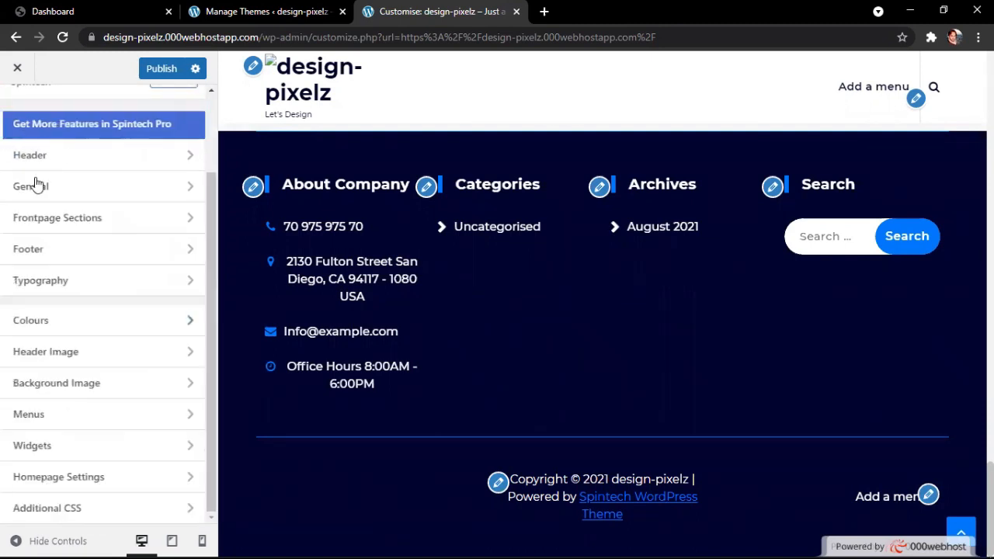
Look at the Header Image and Background Image settings without adding any image
left_click(85, 360)
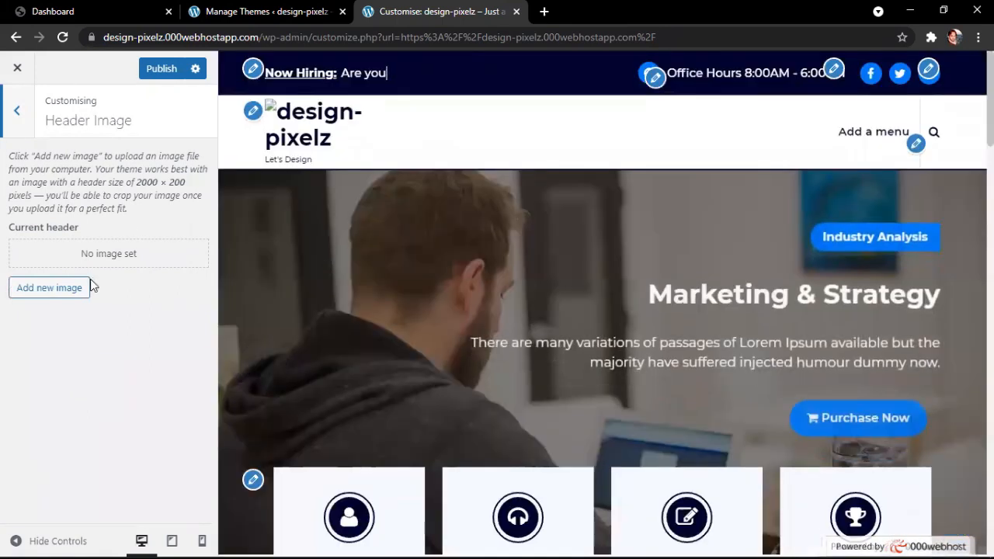
left_click(17, 110)
left_click(76, 385)
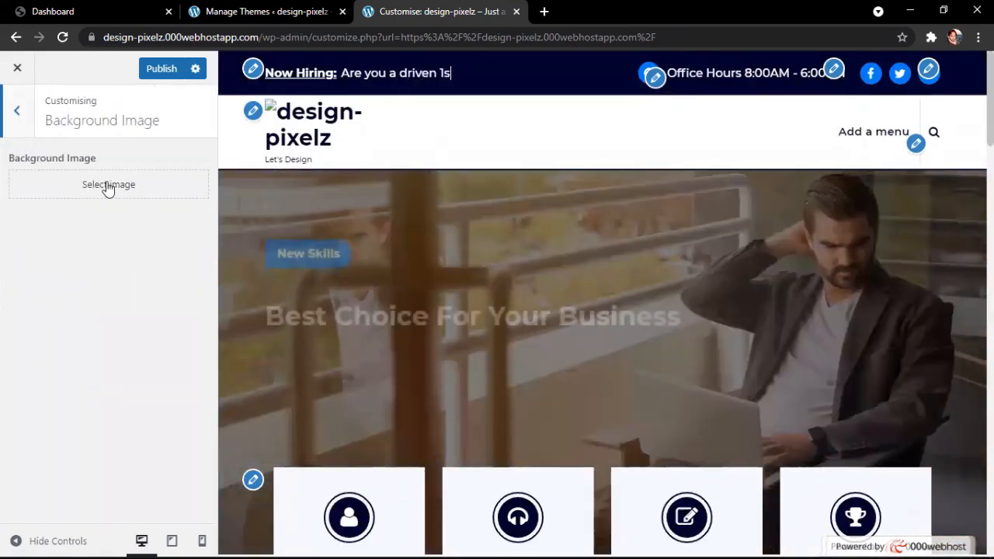
left_click(17, 110)
Check the menu locations in Menus and the Footer Widget Area in Widgets, and return to the main customisation list
left_click(67, 412)
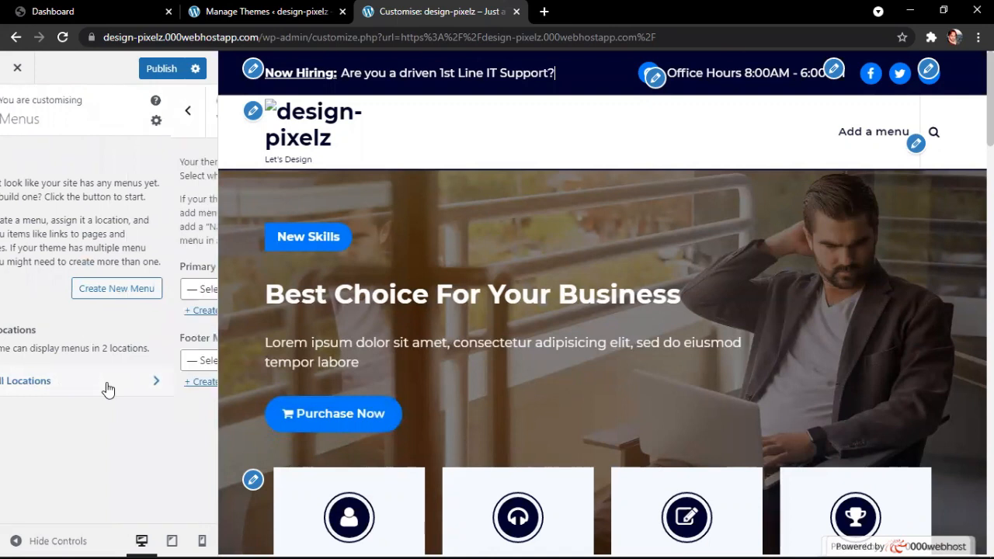
left_click(107, 387)
left_click(17, 110)
left_click(17, 110)
left_click(47, 445)
left_click(122, 265)
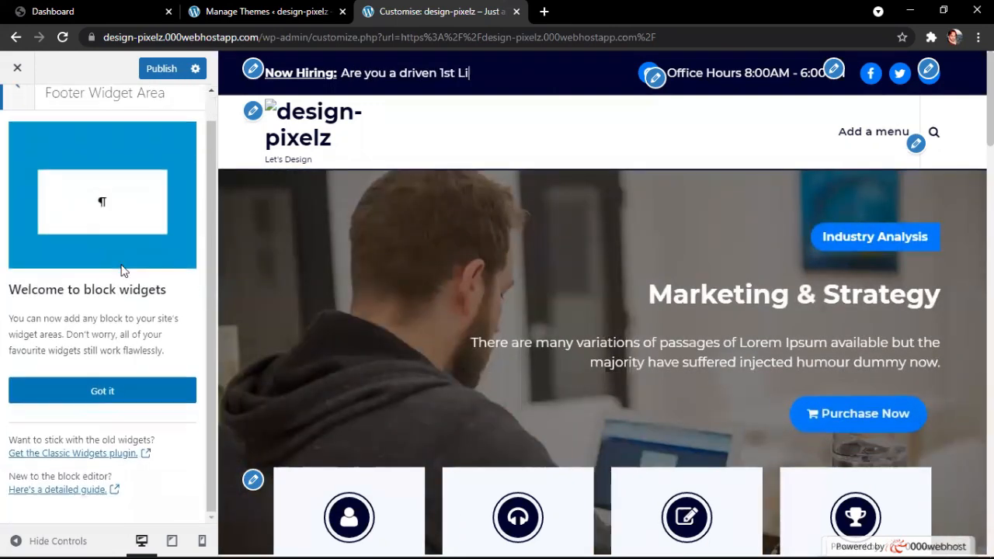
left_click(17, 111)
left_click(17, 110)
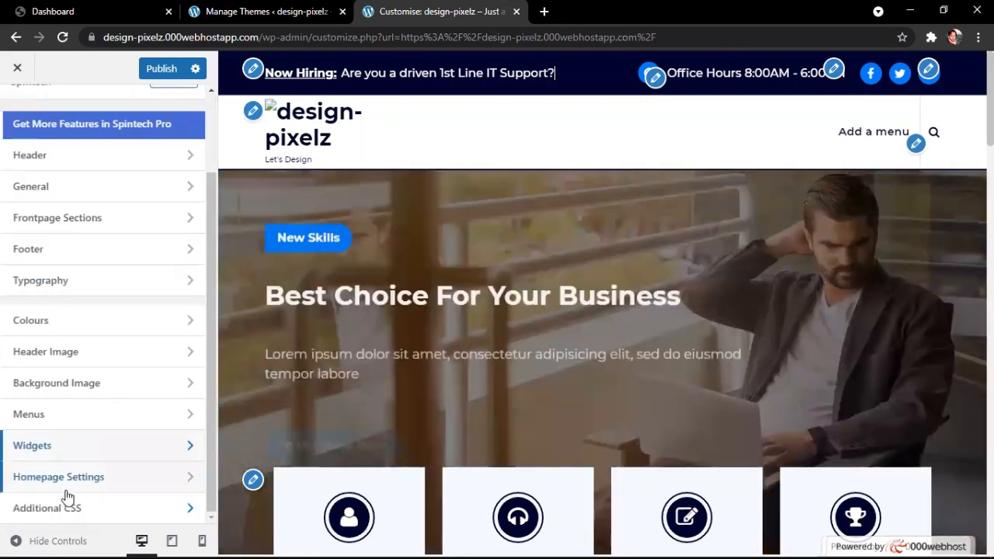
Check the Homepage Settings, publish the customisation changes and close the Customiser to show the live site
left_click(67, 480)
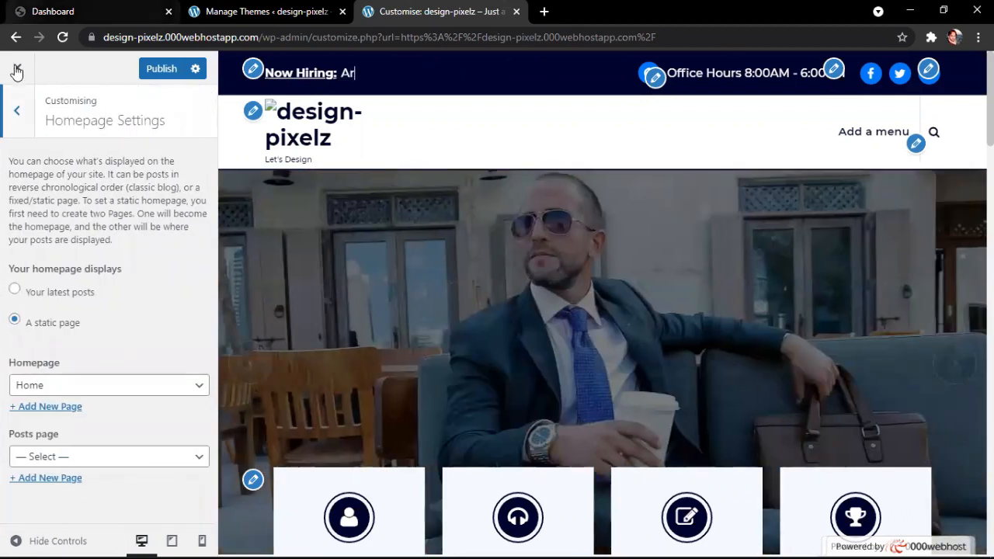
left_click(18, 68)
left_click(554, 140)
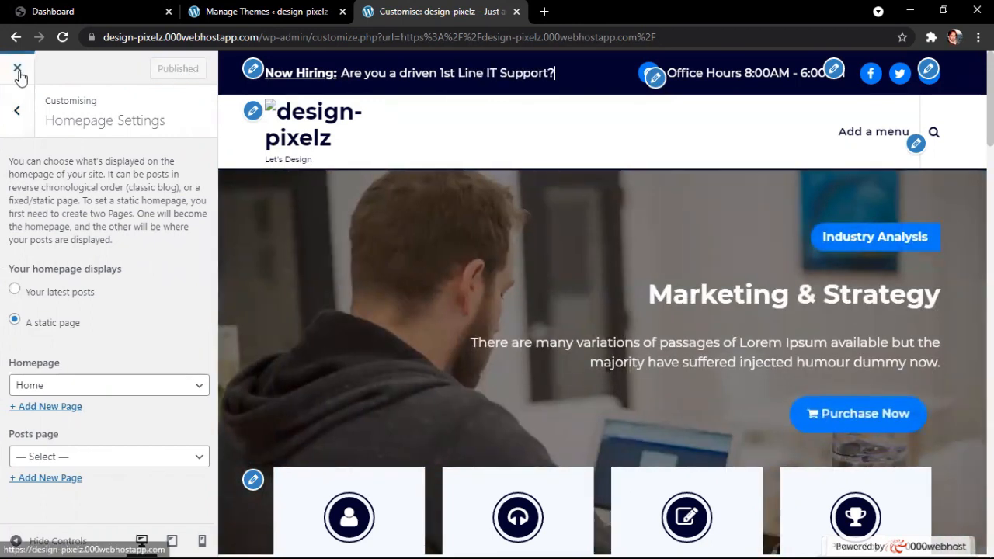
left_click(18, 69)
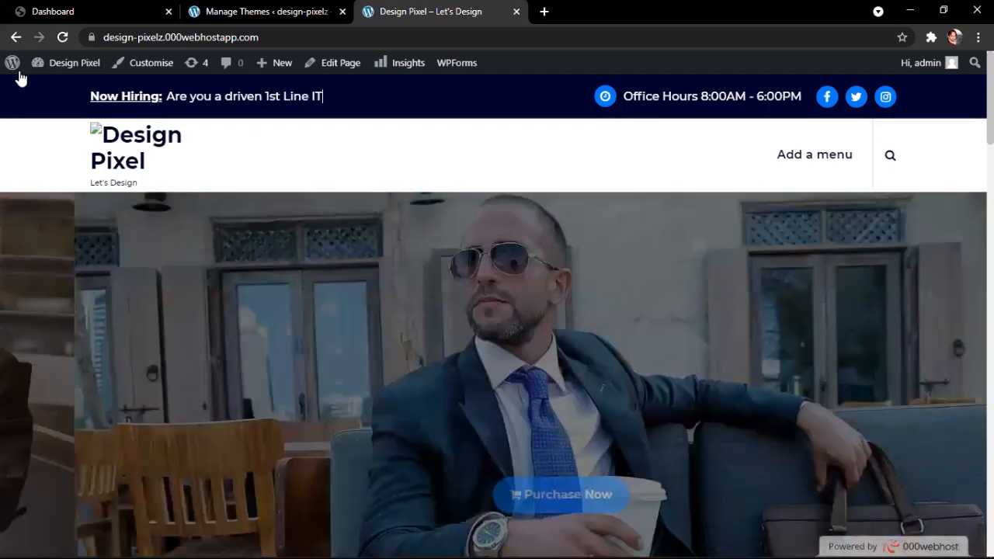
Look through the published home page from the slider down to the footer and return to its beginning
scroll(279, 268, "down", 2)
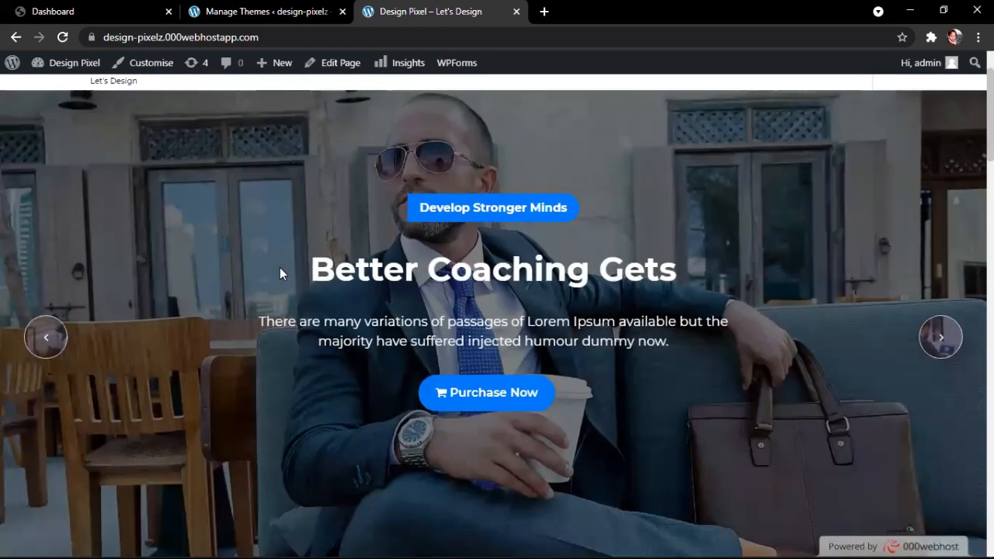
scroll(281, 273, "down", 20)
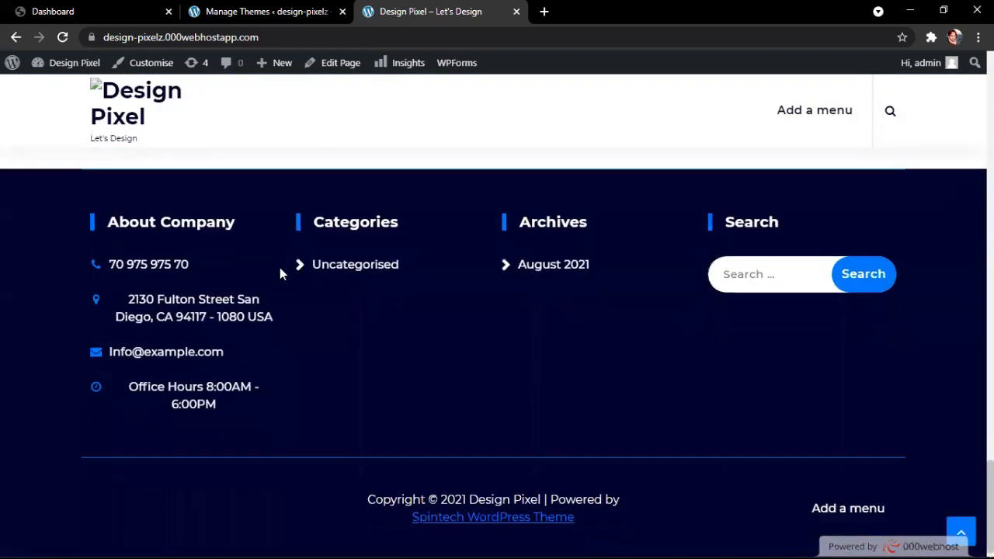
scroll(280, 267, "up", 20)
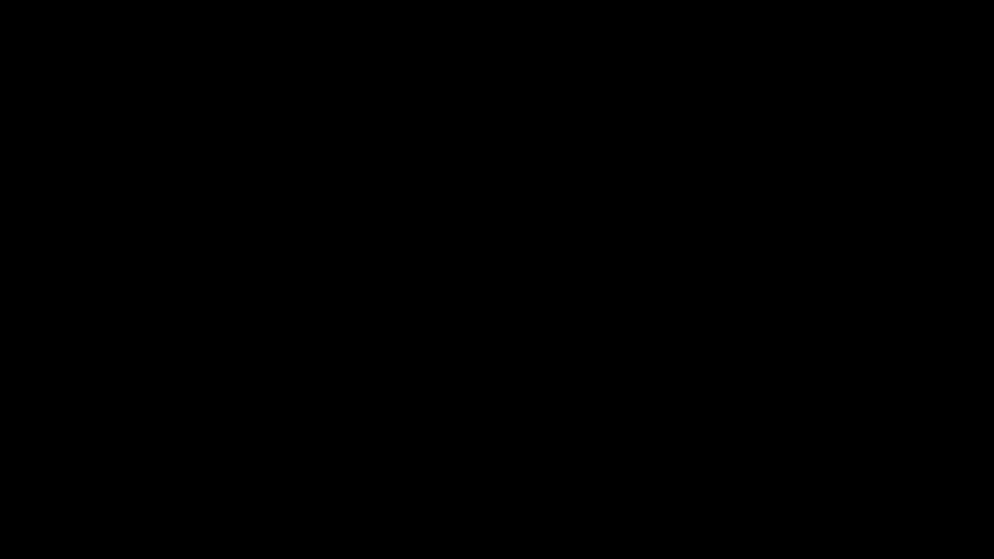